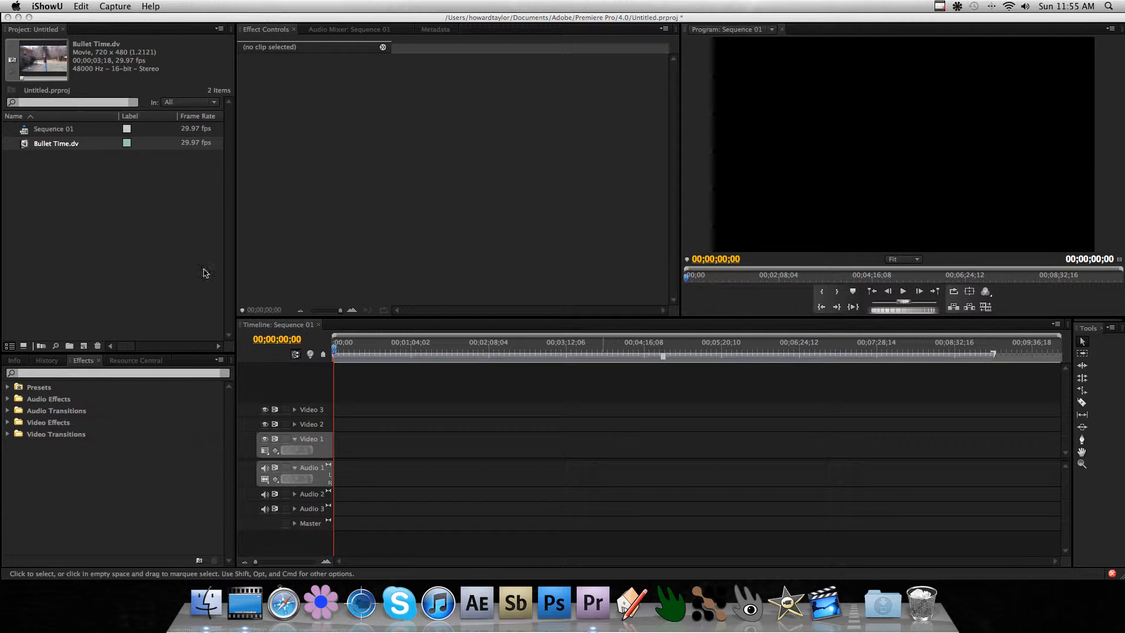
# Step: Place Bullet Time.dv at the start of the Video 1 and Audio 1 tracks and preview it
pyautogui.click(24, 145)
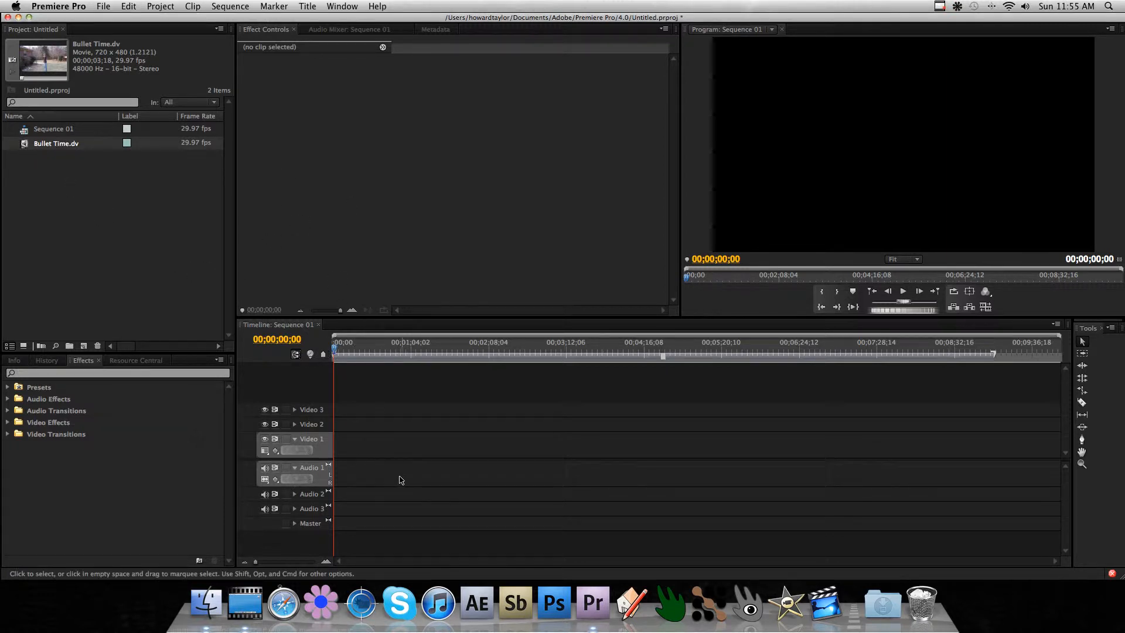
pyautogui.moveTo(24, 152); pyautogui.dragTo(351, 451)
pyautogui.moveTo(259, 563); pyautogui.dragTo(297, 564)
pyautogui.press('space')
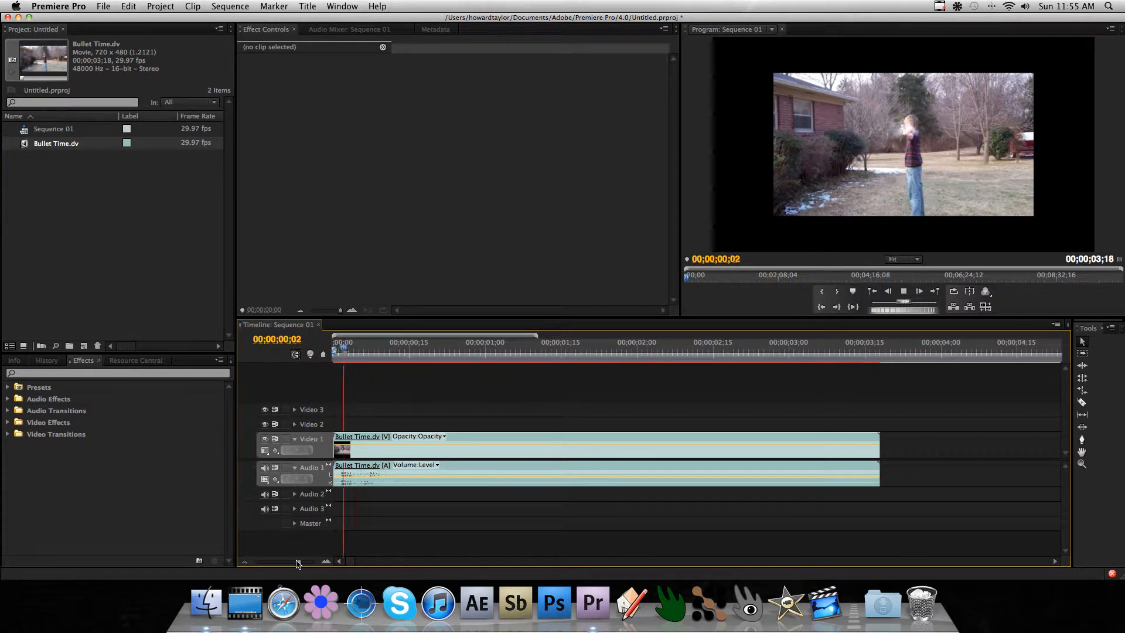
# Step: Scale up the Bullet Time.dv clip in the program preview until it fills the frame
pyautogui.click(949, 151)
pyautogui.click(949, 151)
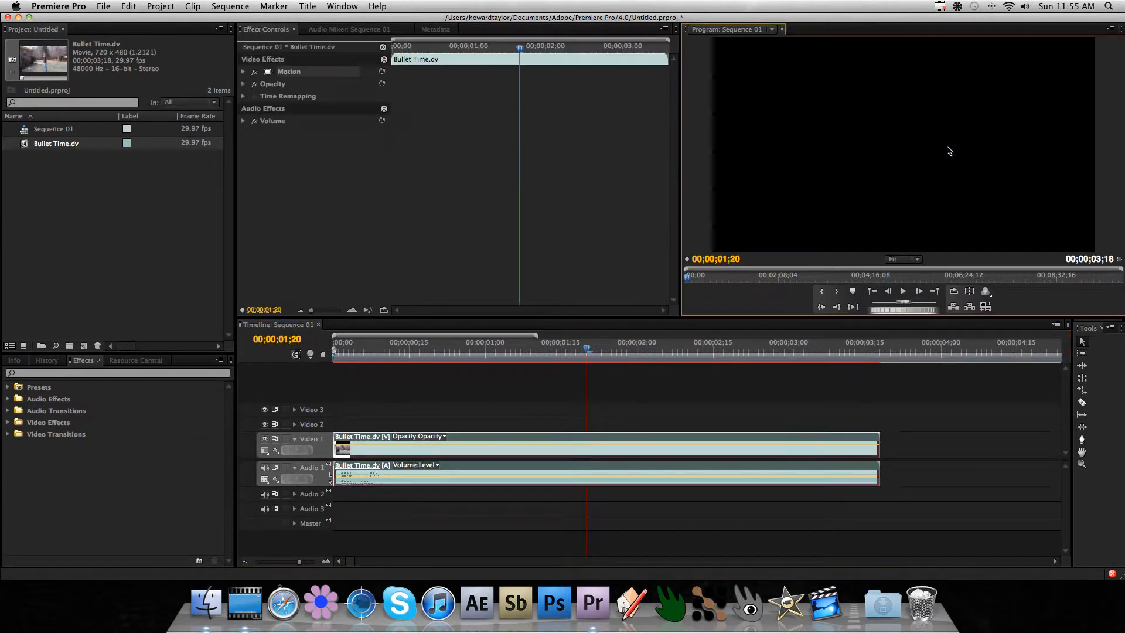
pyautogui.moveTo(1033, 215); pyautogui.dragTo(1096, 253)
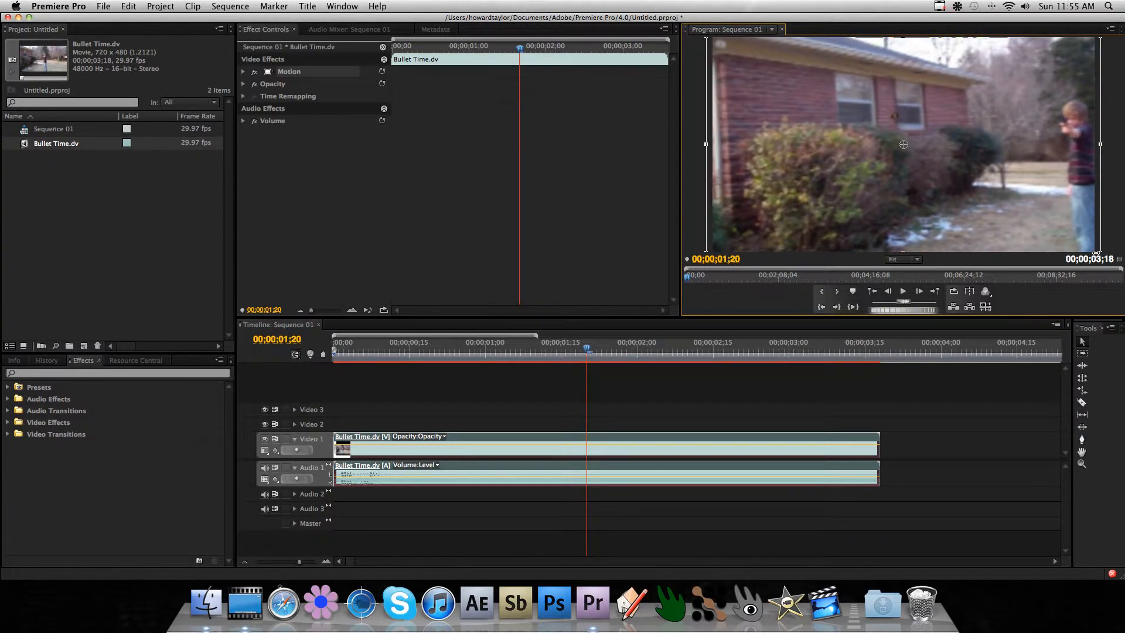
# Step: Play back the enlarged clip to check its framing and return the playhead to the start of the sequence
pyautogui.press('space')
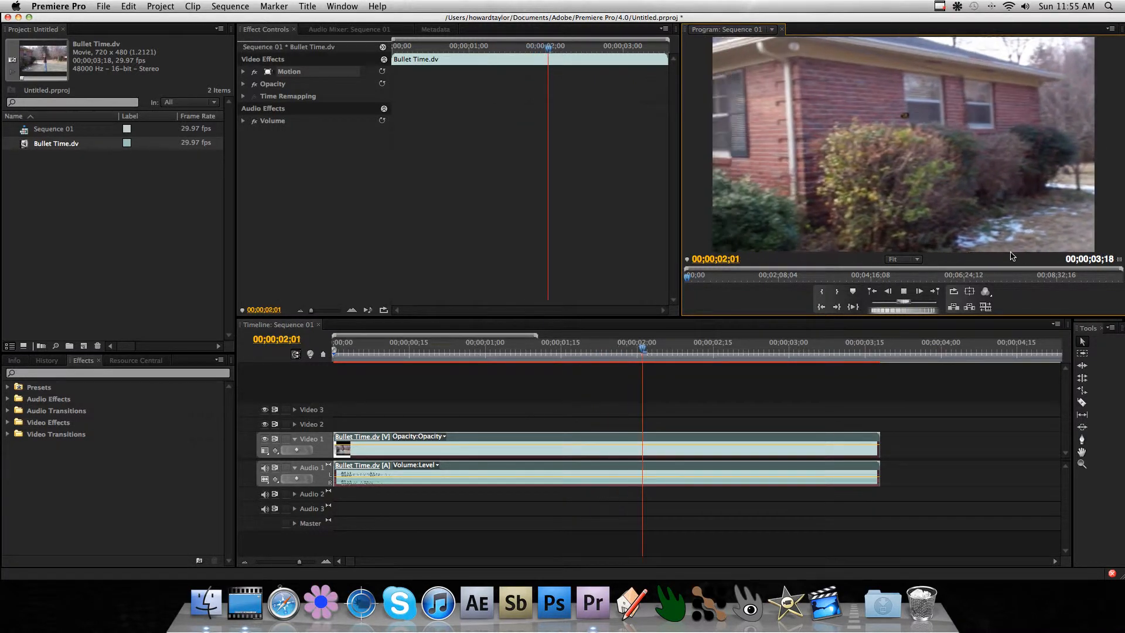
pyautogui.press('space')
pyautogui.press('Home')
pyautogui.press('space')
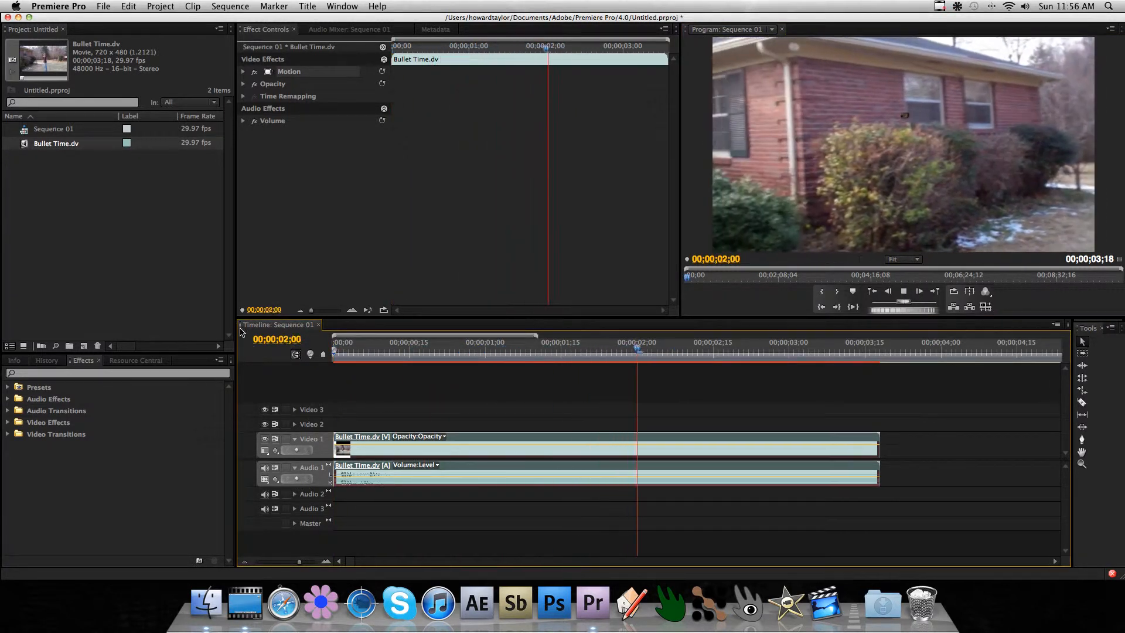
pyautogui.press('space')
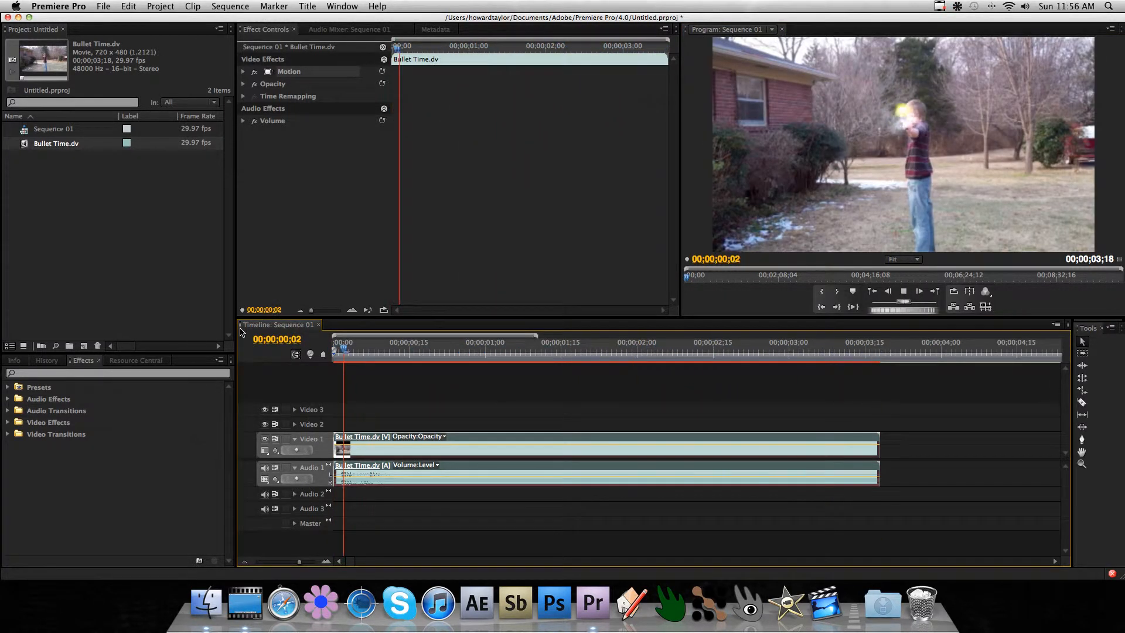
pyautogui.press('space')
pyautogui.moveTo(348, 344); pyautogui.dragTo(305, 343)
# Step: Find the Three-Way Color Corrector effect and apply it to the Bullet Time.dv clip on Video 1
pyautogui.click(15, 373)
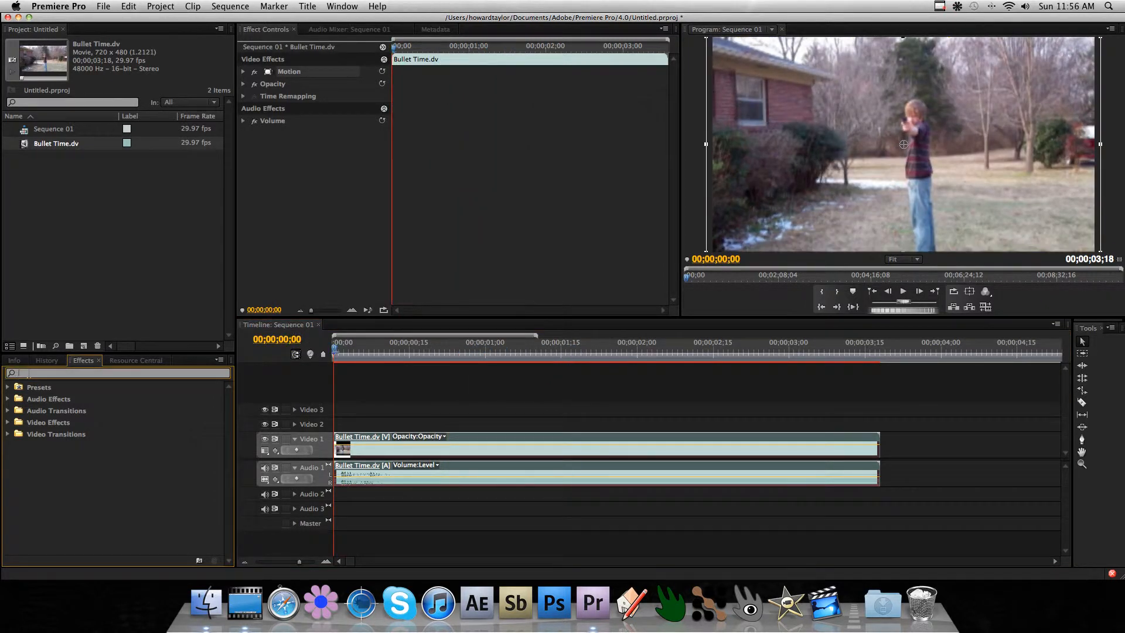
pyautogui.write('three')
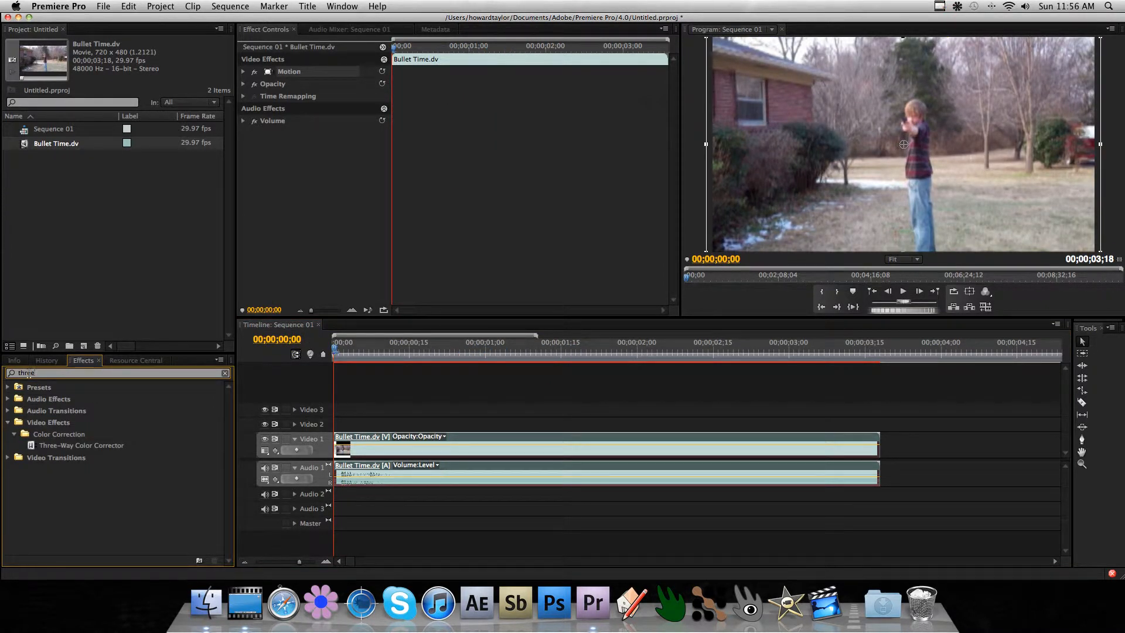
pyautogui.click(87, 446)
pyautogui.moveTo(31, 449); pyautogui.dragTo(387, 454)
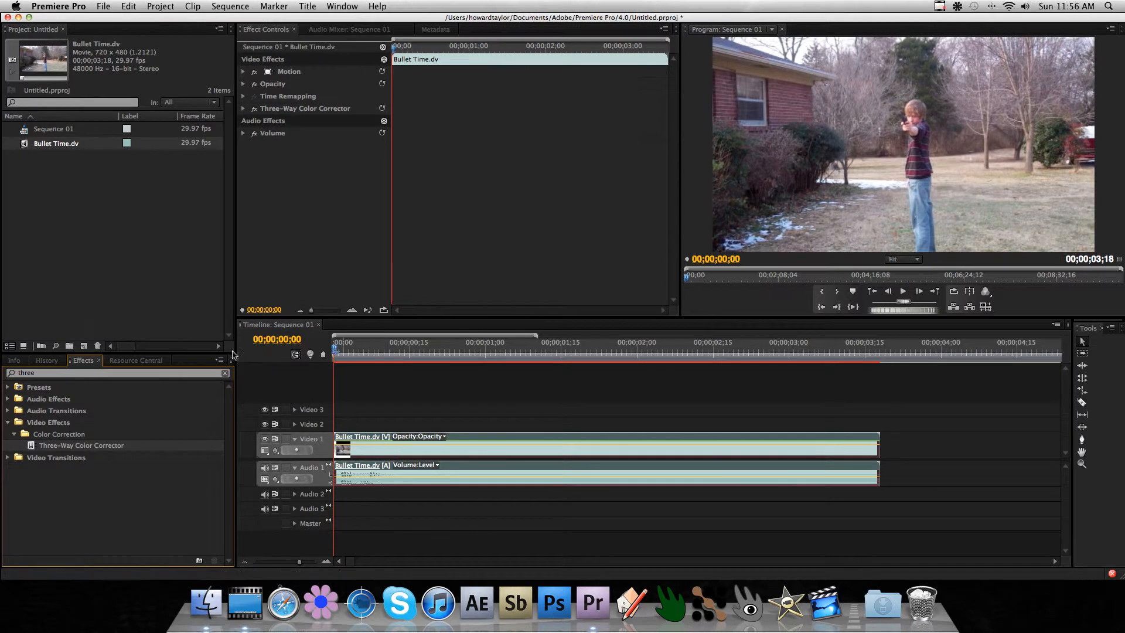
# Step: Find the ProcAmp effect and apply it to the Bullet Time.dv clip on Video 1
pyautogui.moveTo(78, 375); pyautogui.dragTo(3, 369)
pyautogui.write('peod')
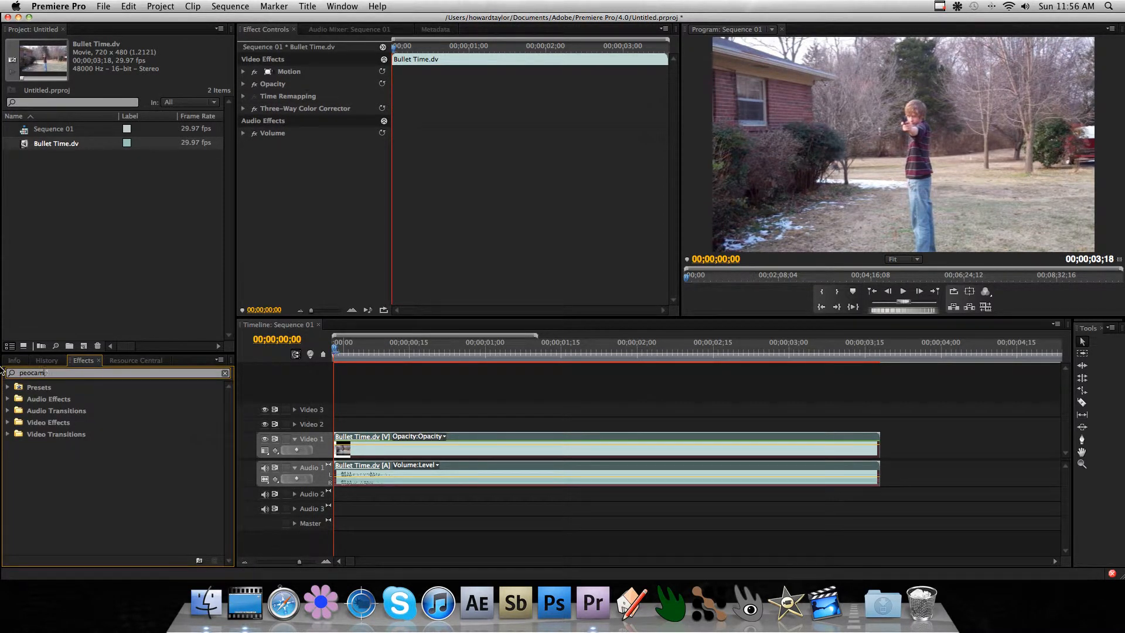
pyautogui.press('BackSpace')
pyautogui.press('BackSpace')
pyautogui.write('ro')
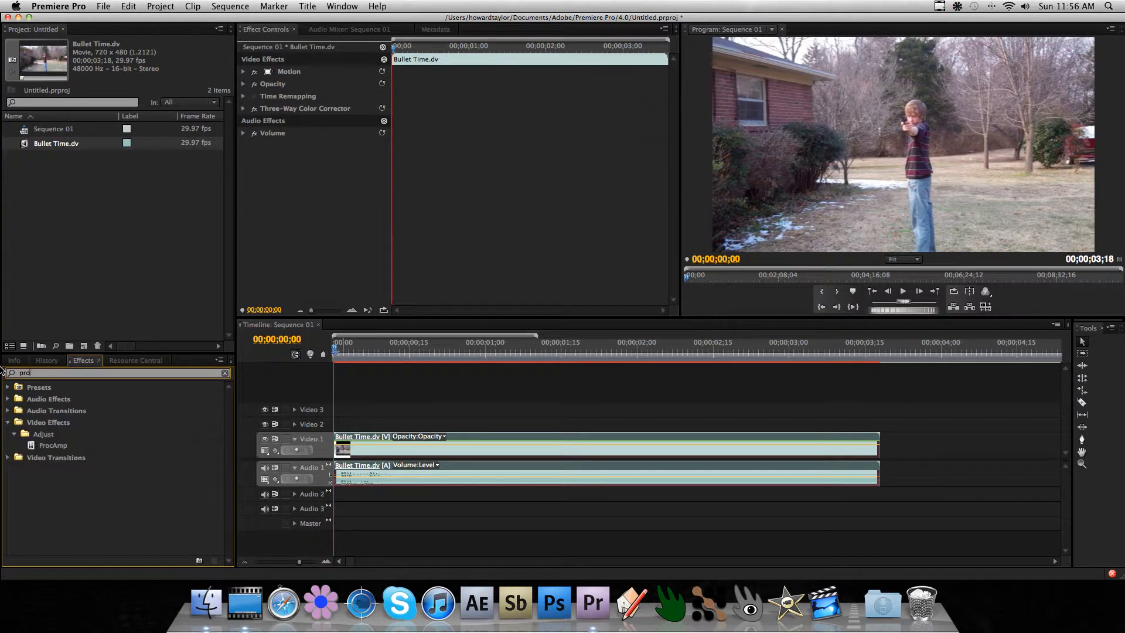
pyautogui.moveTo(37, 449); pyautogui.dragTo(382, 456)
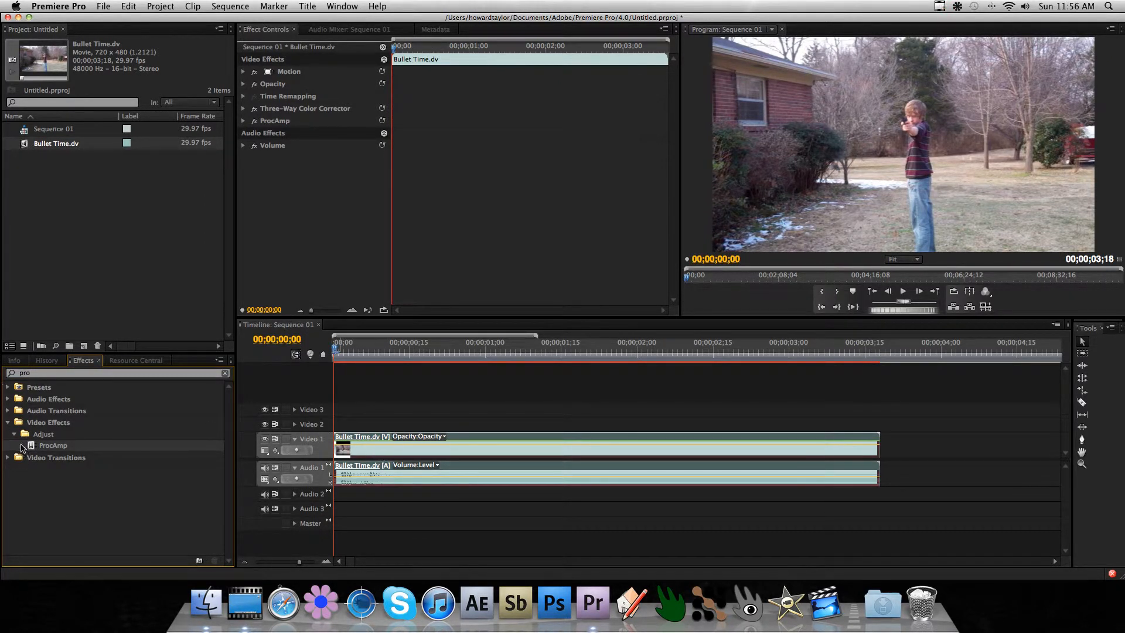
pyautogui.click(14, 434)
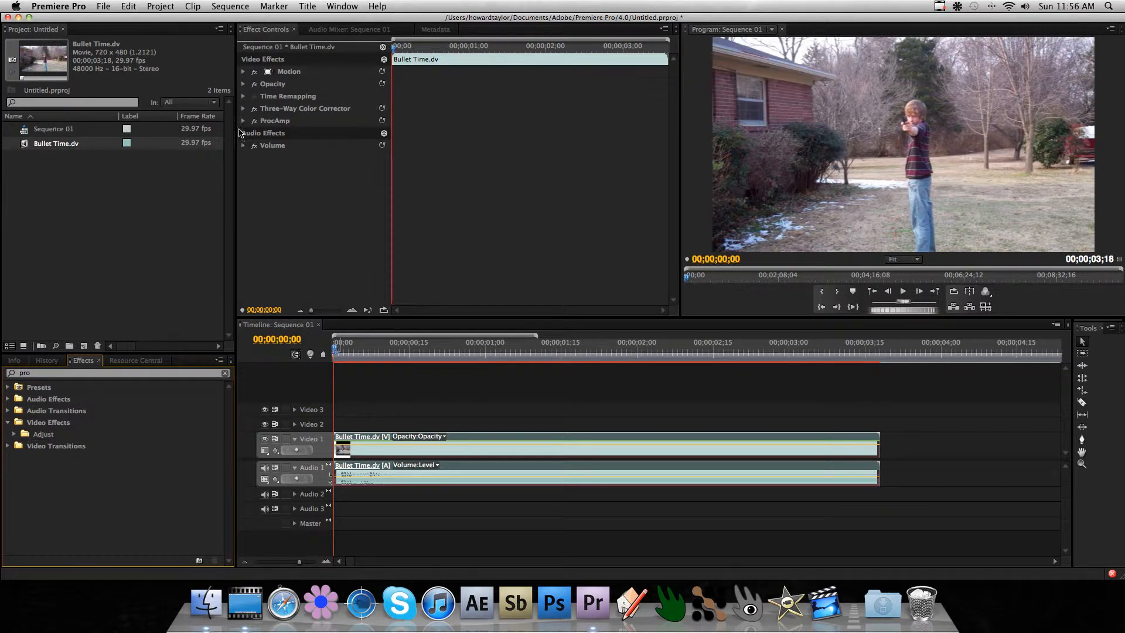
# Step: At 00;00;00;06, shift the shadow, midtone and highlight wheels of the Three-Way Color Corrector slightly off centre and preview the grade
pyautogui.click(243, 108)
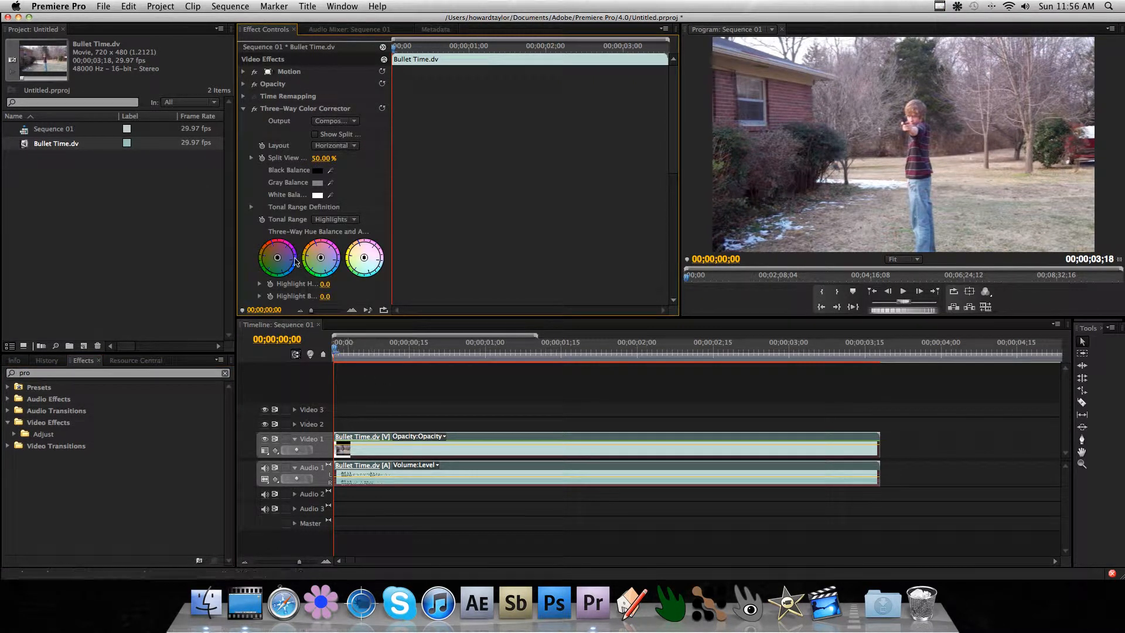
pyautogui.moveTo(335, 350); pyautogui.dragTo(364, 369)
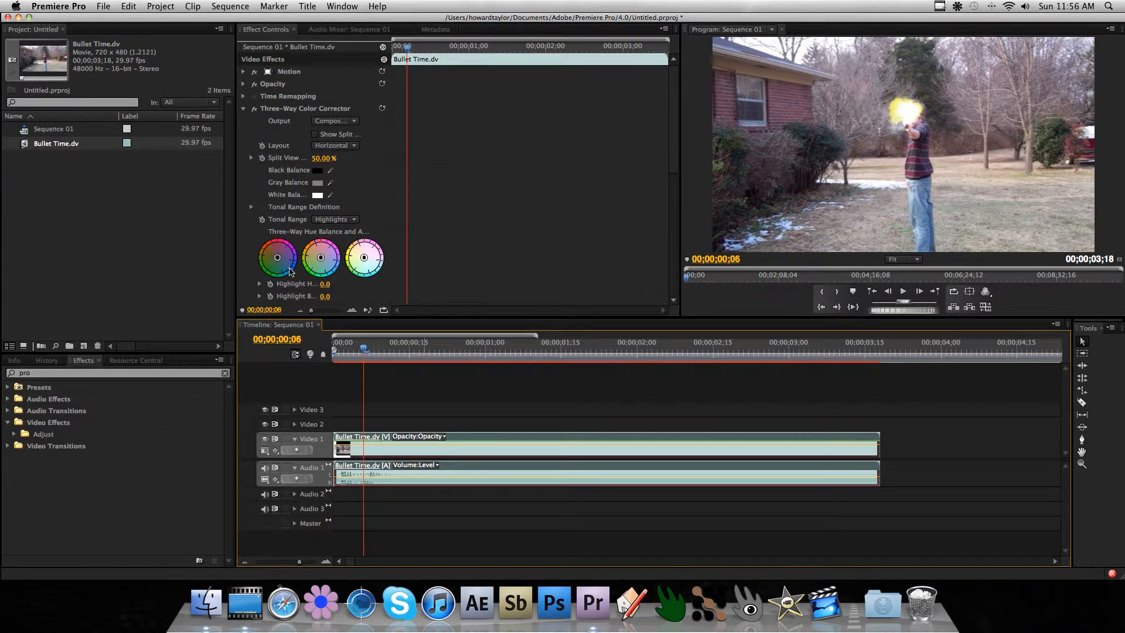
pyautogui.moveTo(276, 257); pyautogui.dragTo(320, 262)
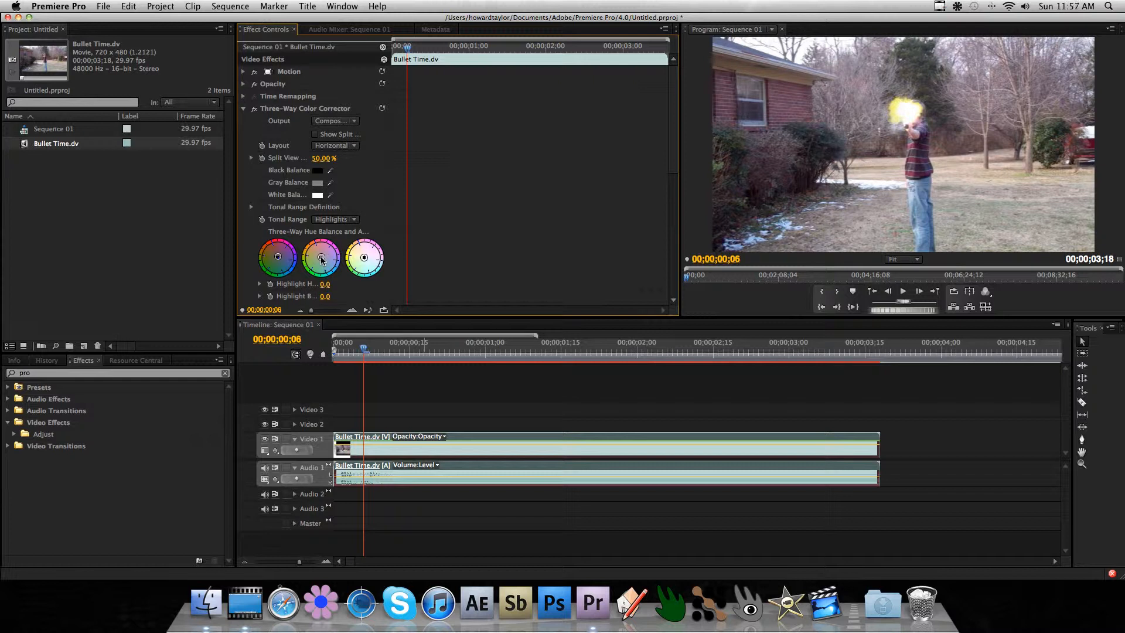
pyautogui.moveTo(364, 260)
pyautogui.mouseDown()
pyautogui.moveTo(464, 312)
pyautogui.moveTo(566, 120)
pyautogui.moveTo(474, 126)
pyautogui.moveTo(429, 414)
pyautogui.moveTo(532, 418)
pyautogui.moveTo(408, 316)
pyautogui.moveTo(327, 272)
pyautogui.moveTo(410, 276)
pyautogui.moveTo(406, 236)
pyautogui.moveTo(193, 251)
pyautogui.moveTo(265, 464)
pyautogui.moveTo(557, 340)
pyautogui.moveTo(274, 85)
pyautogui.moveTo(404, 383)
pyautogui.moveTo(349, 87)
pyautogui.moveTo(350, 262)
pyautogui.moveTo(368, 259)
pyautogui.moveTo(353, 263)
pyautogui.mouseUp()
pyautogui.moveTo(277, 261)
pyautogui.mouseDown()
pyautogui.moveTo(287, 261)
pyautogui.moveTo(282, 246)
pyautogui.moveTo(271, 262)
pyautogui.mouseUp()
pyautogui.moveTo(325, 260); pyautogui.dragTo(315, 258)
pyautogui.press('space')
pyautogui.press('space')
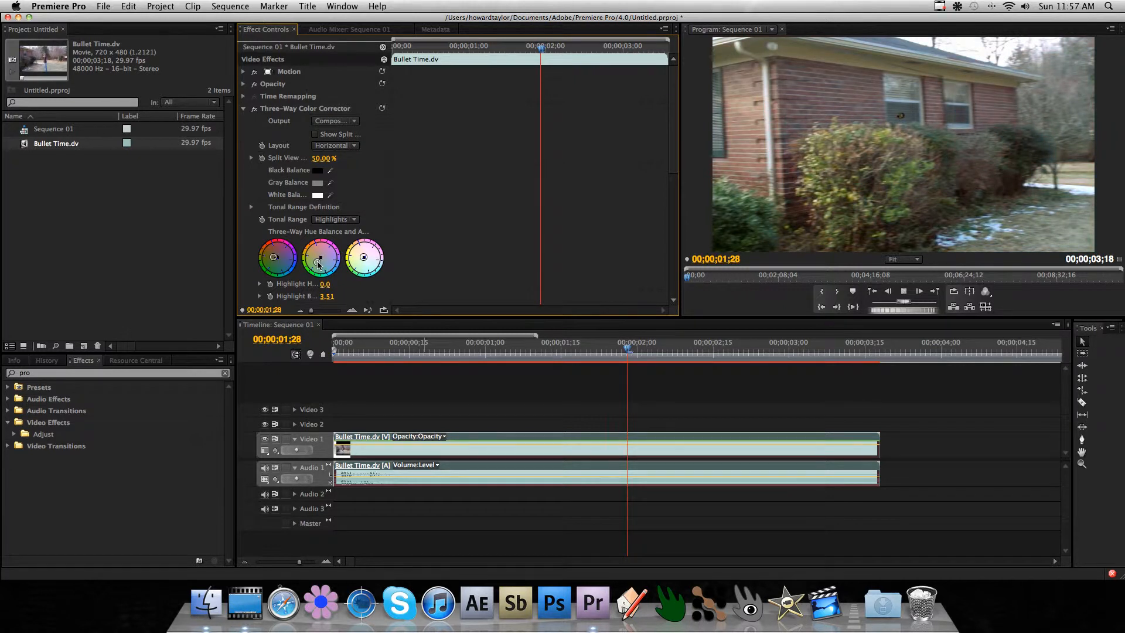
pyautogui.press('space')
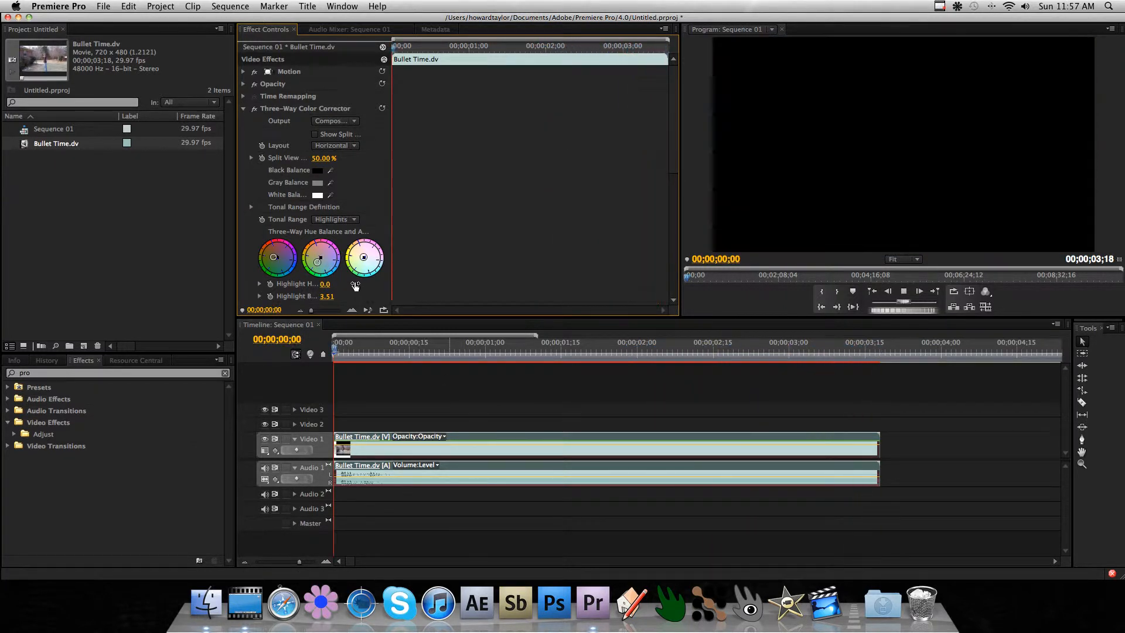
pyautogui.press('space')
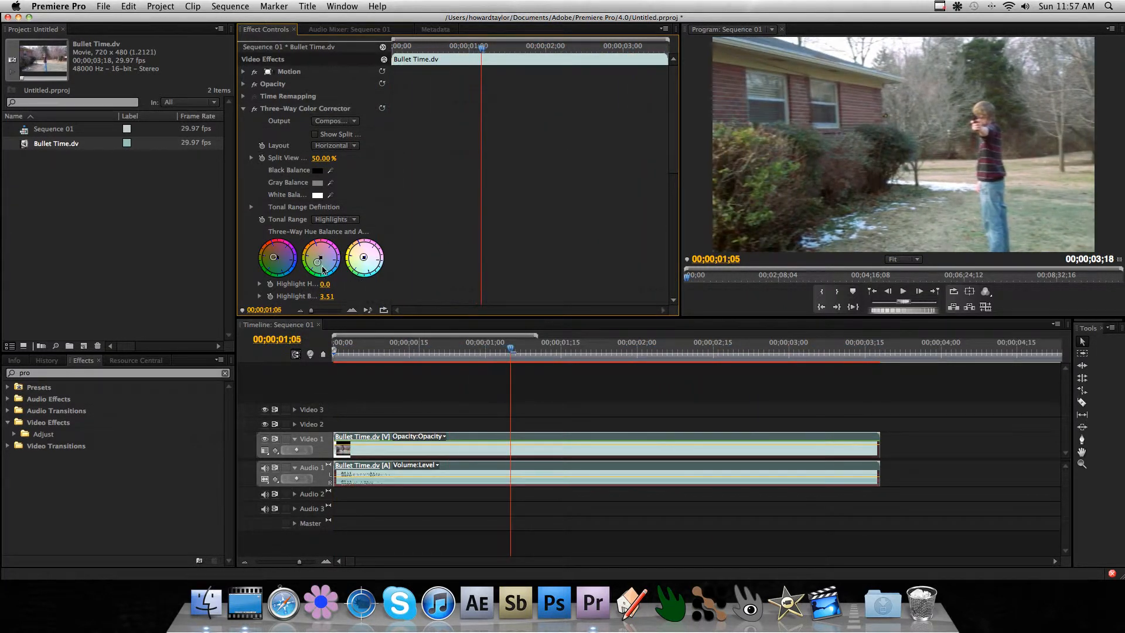
# Step: Move the midtone wheel away from green to just off centre, replaying the clip after each adjustment
pyautogui.moveTo(316, 266); pyautogui.dragTo(325, 254)
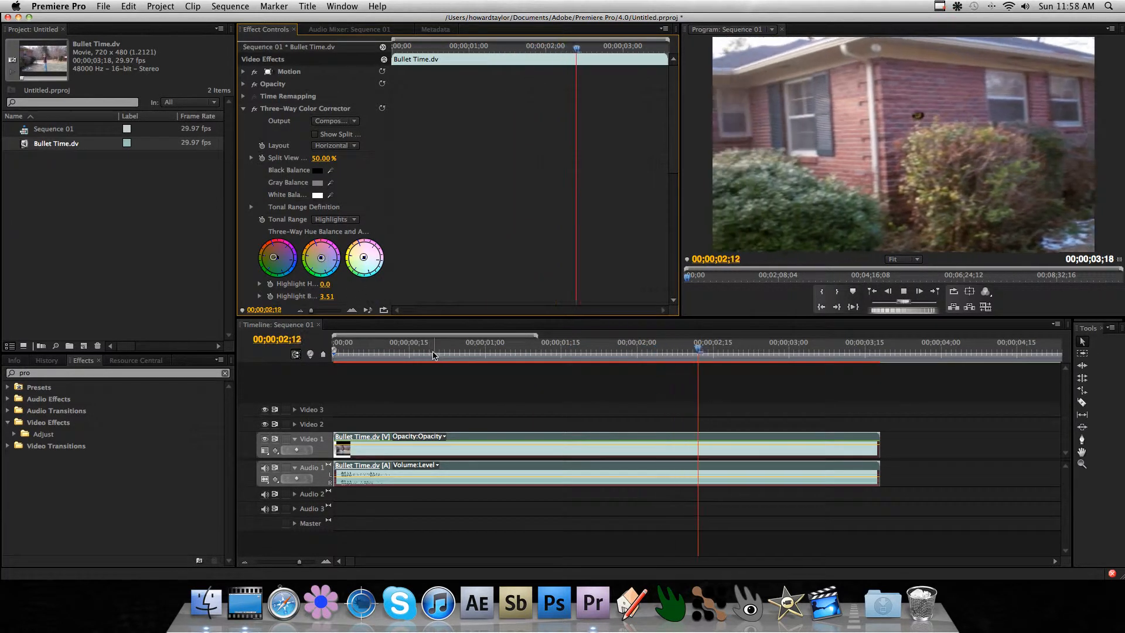
pyautogui.press('space')
pyautogui.click(418, 347)
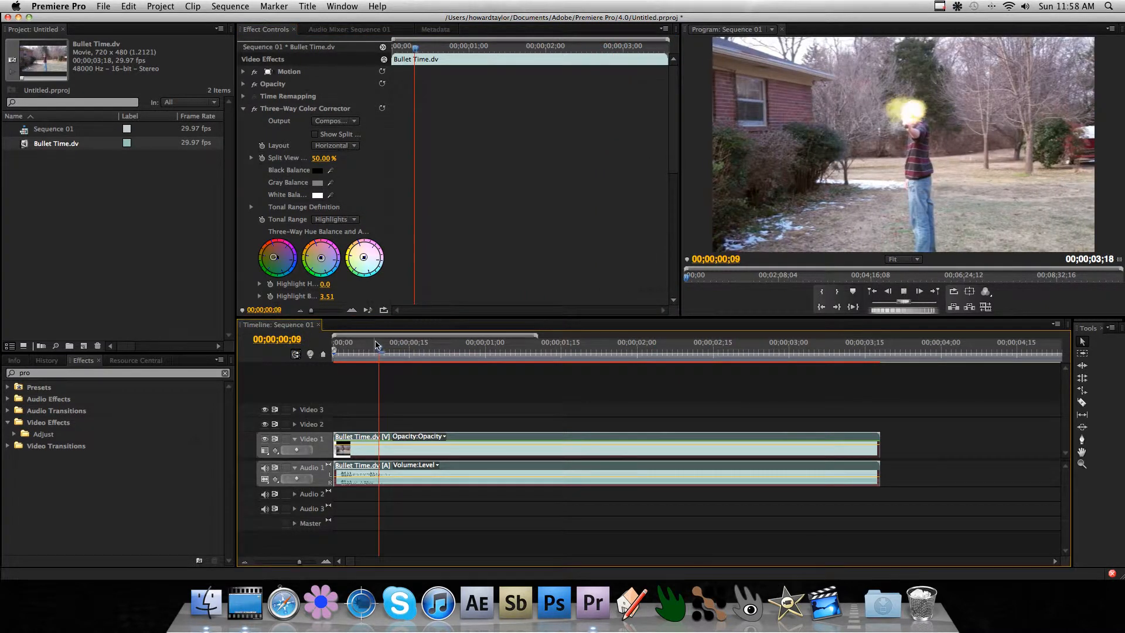
pyautogui.click(323, 258)
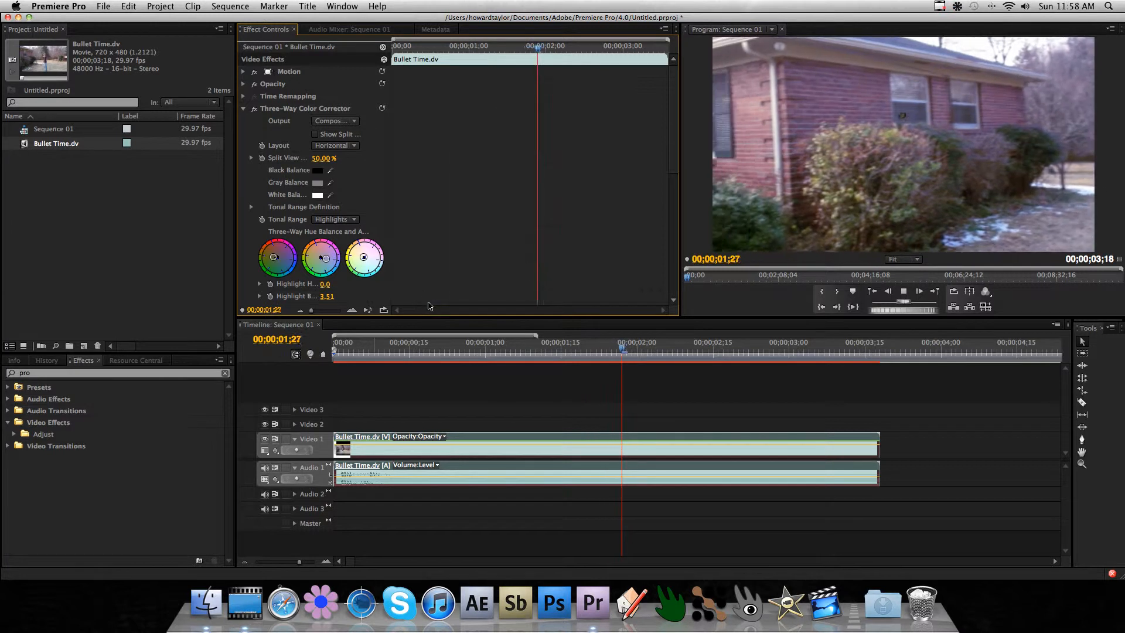
pyautogui.click(395, 347)
pyautogui.press('space')
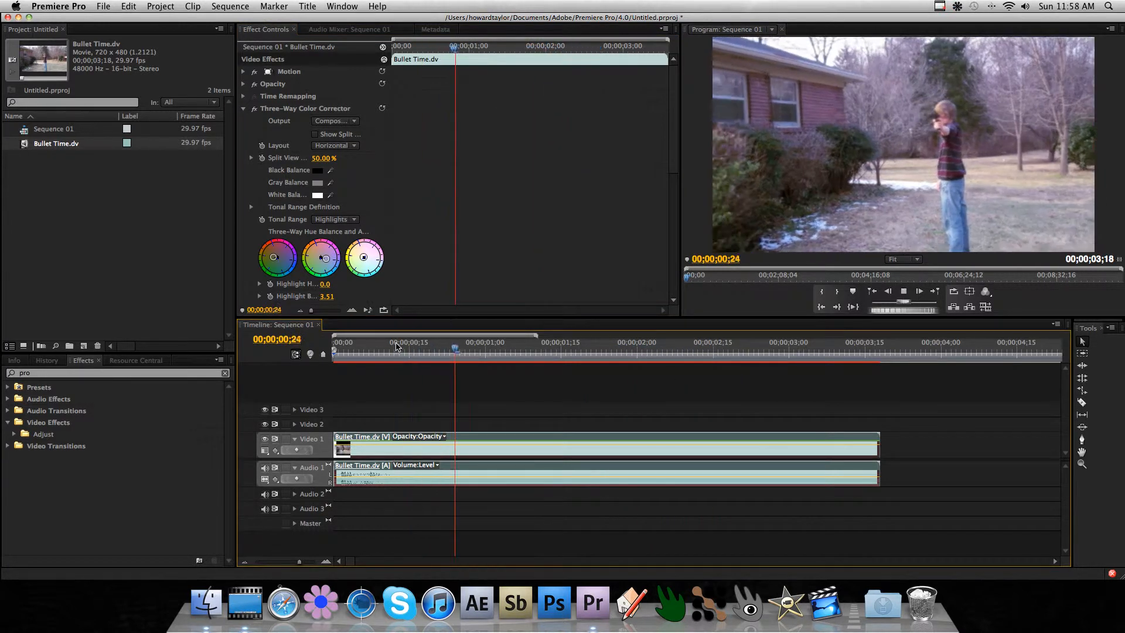
pyautogui.click(326, 261)
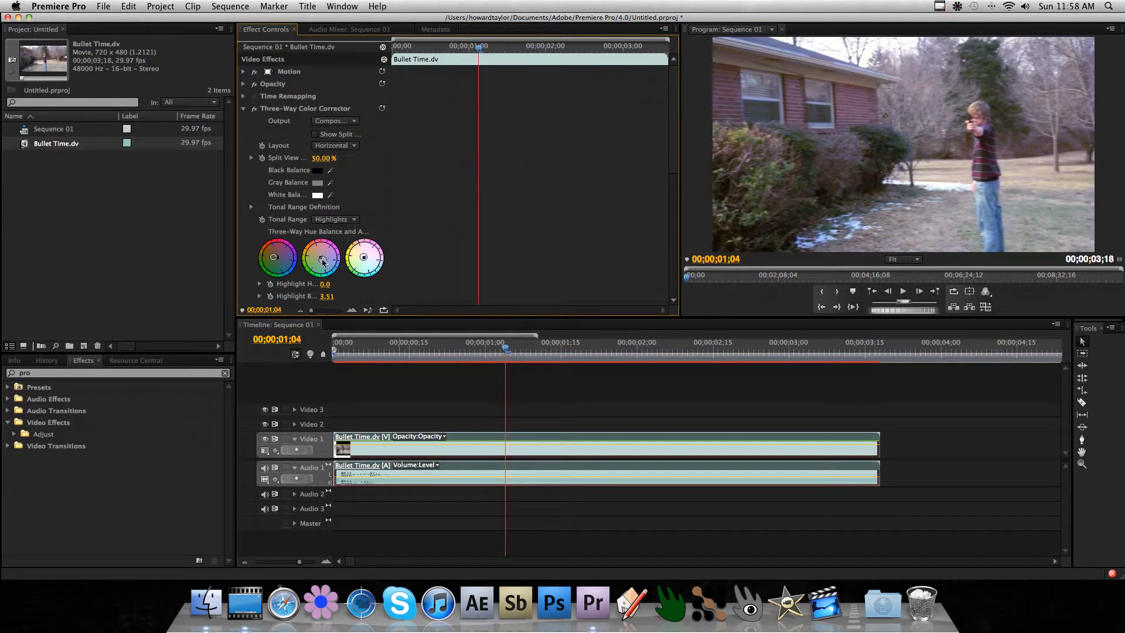
pyautogui.click(389, 346)
pyautogui.press('space')
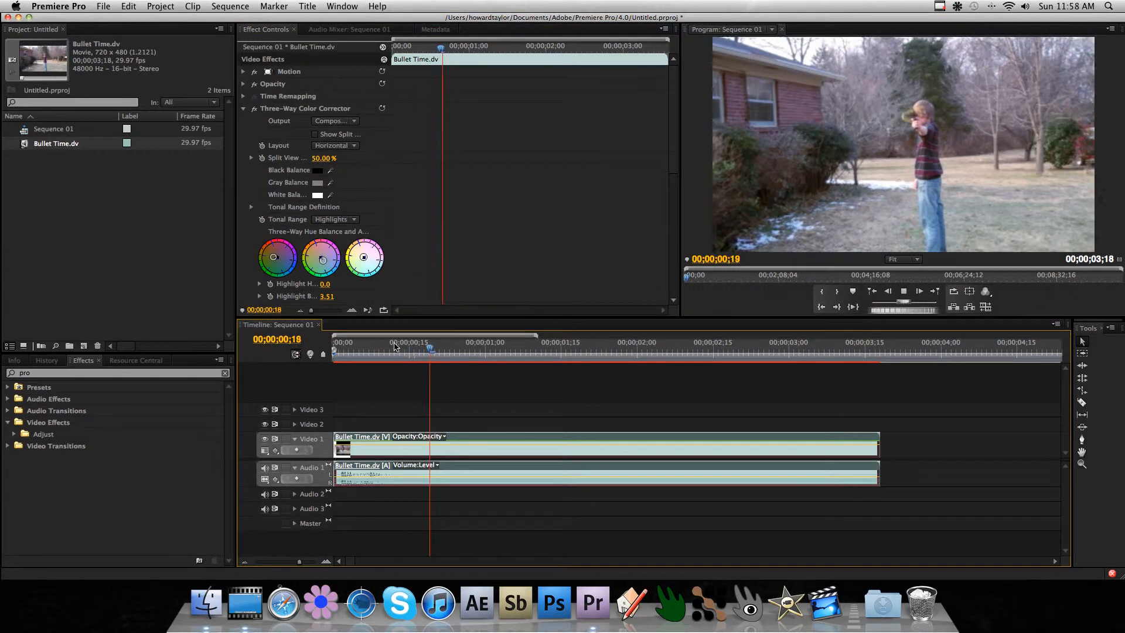
pyautogui.press('space')
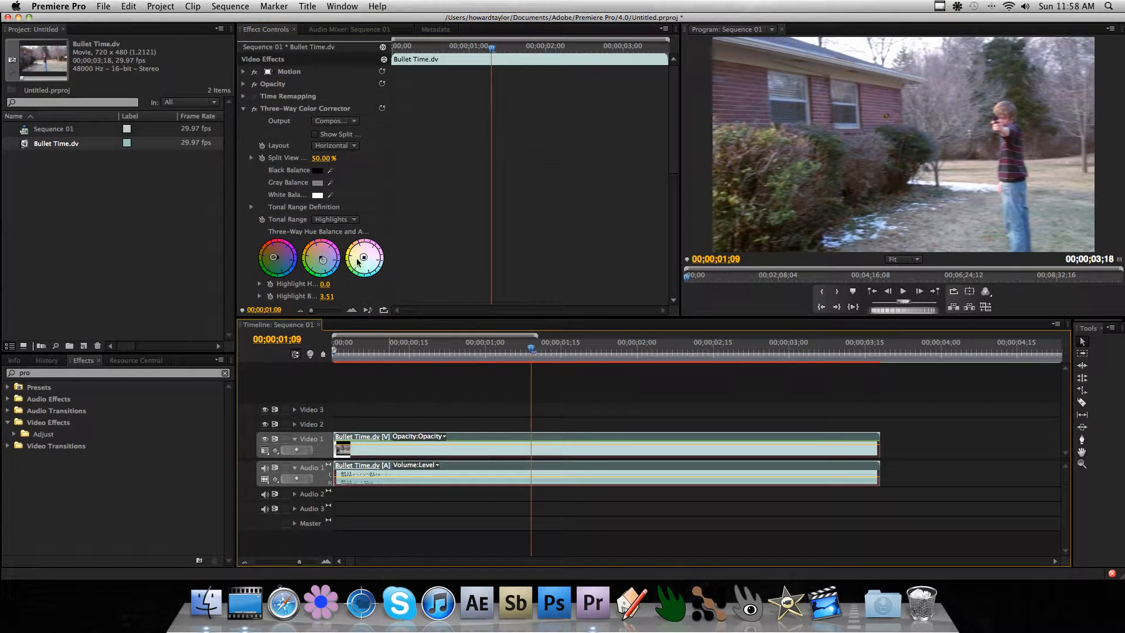
# Step: At 00;00;00;04, shift the highlight wheel to a balance magnitude of about 46.12 and play back the result
pyautogui.click(405, 349)
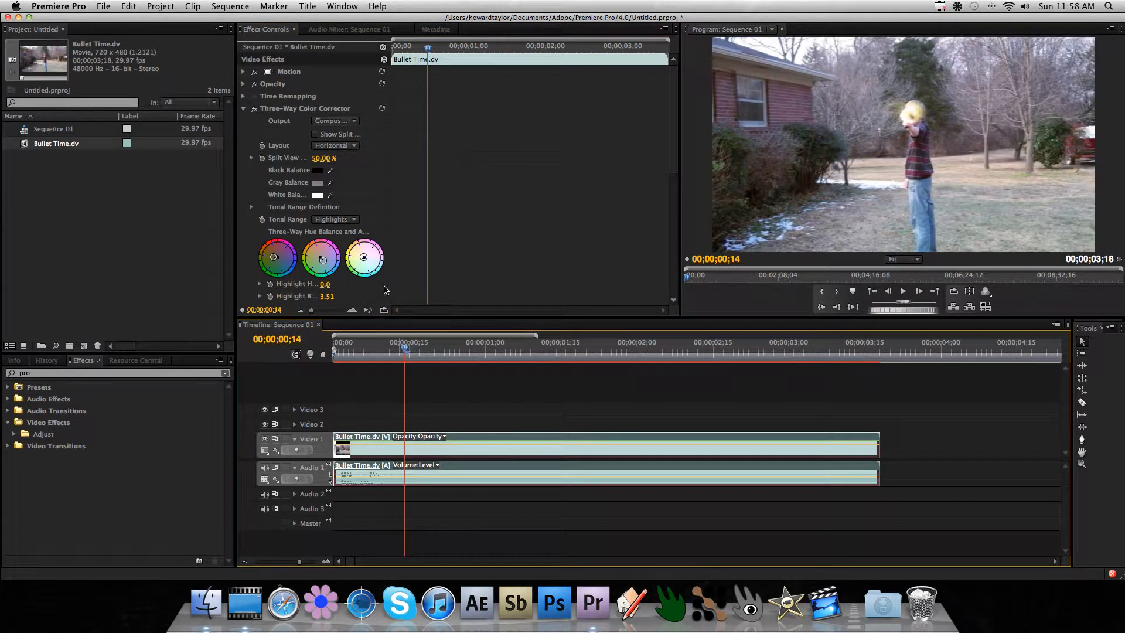
pyautogui.moveTo(404, 348); pyautogui.dragTo(354, 349)
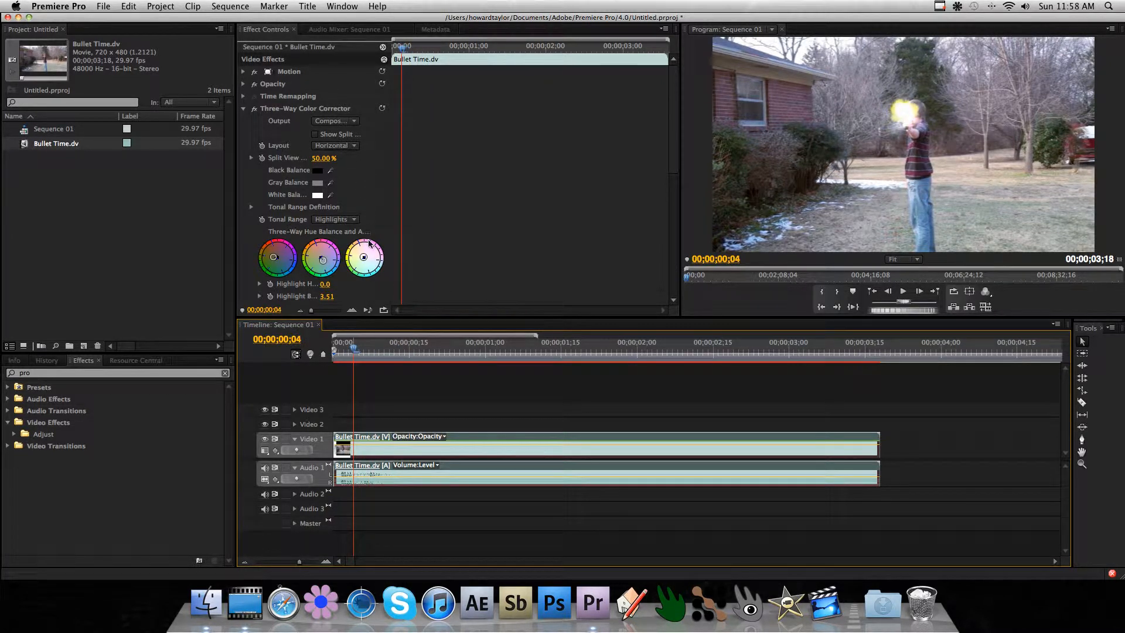
pyautogui.moveTo(362, 256); pyautogui.dragTo(324, 94)
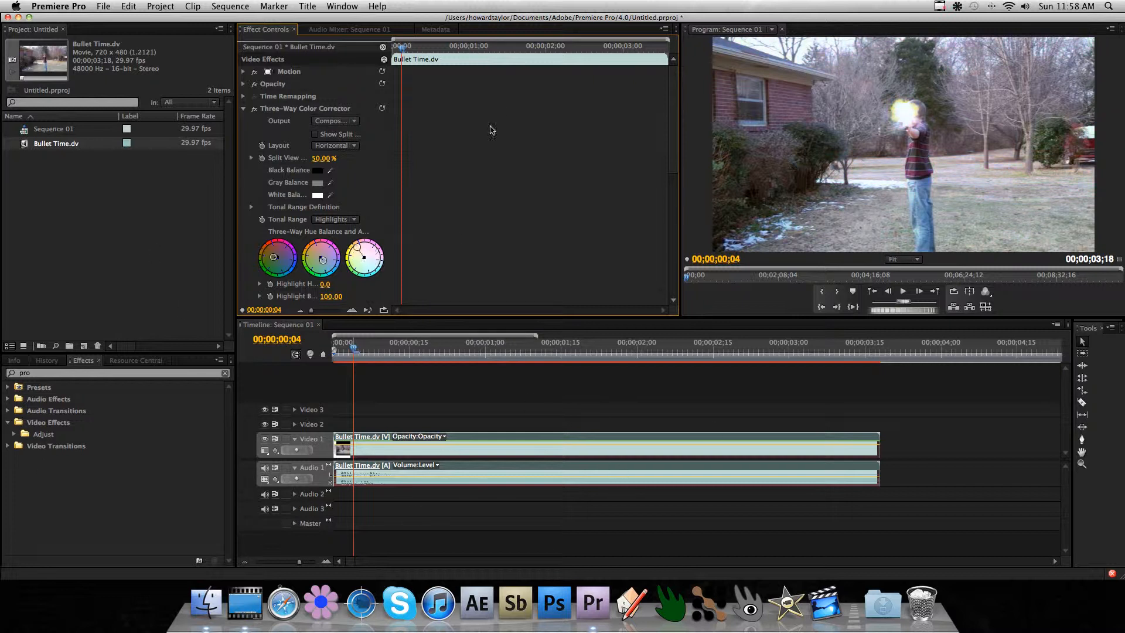
pyautogui.moveTo(353, 252)
pyautogui.mouseDown()
pyautogui.moveTo(368, 247)
pyautogui.moveTo(387, 259)
pyautogui.moveTo(359, 262)
pyautogui.moveTo(357, 254)
pyautogui.moveTo(403, 275)
pyautogui.moveTo(368, 263)
pyautogui.mouseUp()
pyautogui.press('space')
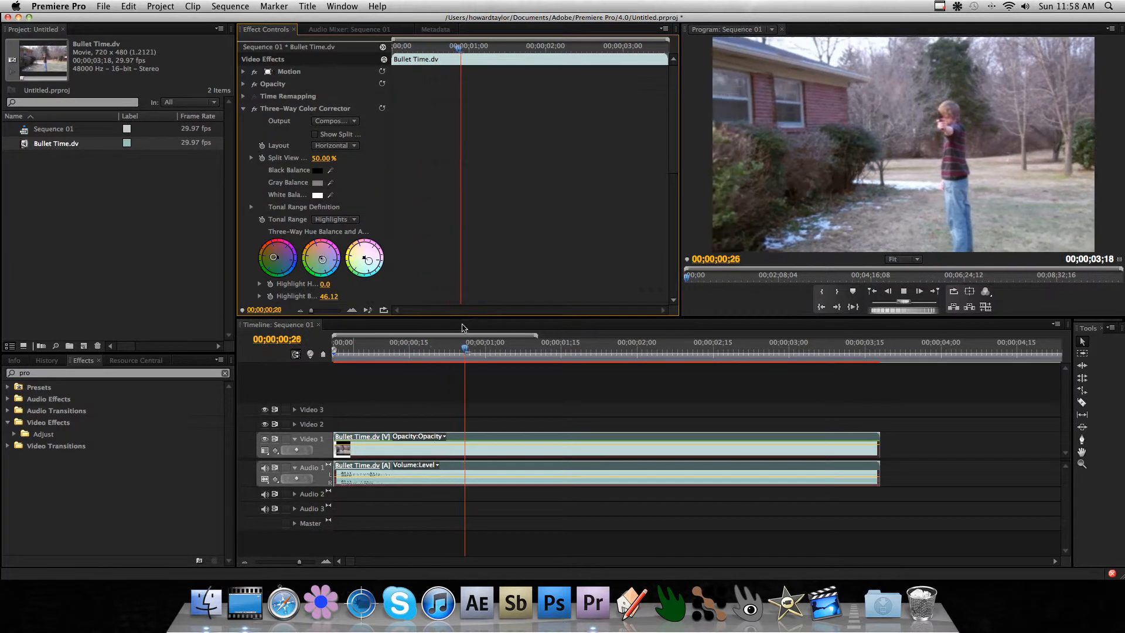
pyautogui.press('space')
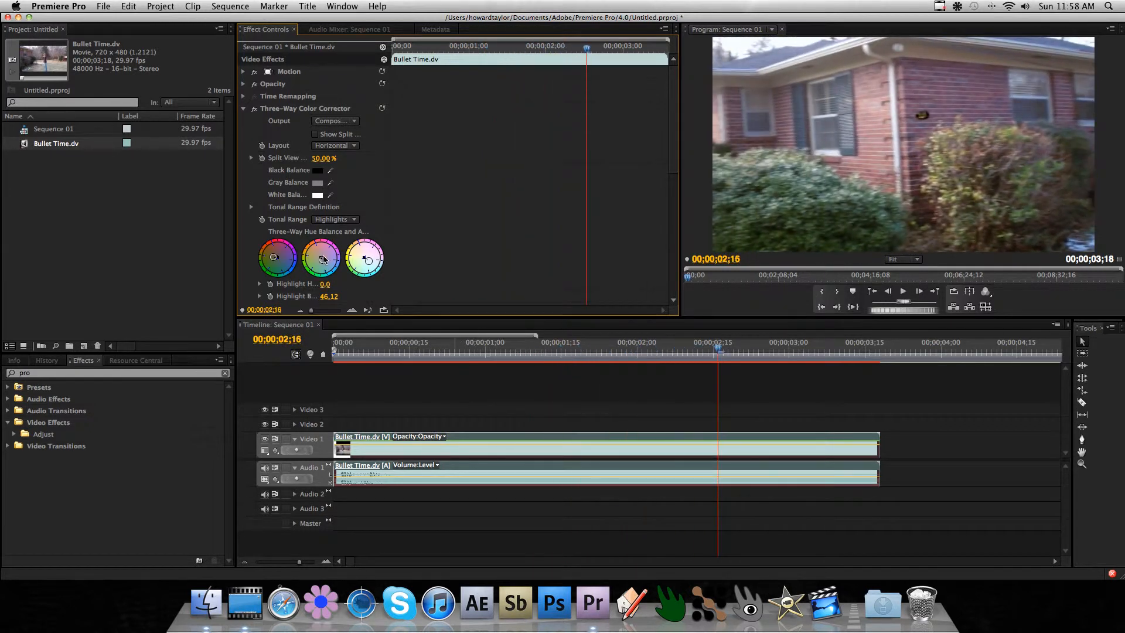
# Step: Fine-tune the midtone wheel, then readjust the shadow wheel near its centre with the playhead at 00;00;00;05
pyautogui.moveTo(320, 259)
pyautogui.mouseDown()
pyautogui.moveTo(300, 247)
pyautogui.moveTo(321, 254)
pyautogui.mouseUp()
pyautogui.press('space')
pyautogui.moveTo(568, 348); pyautogui.dragTo(360, 340)
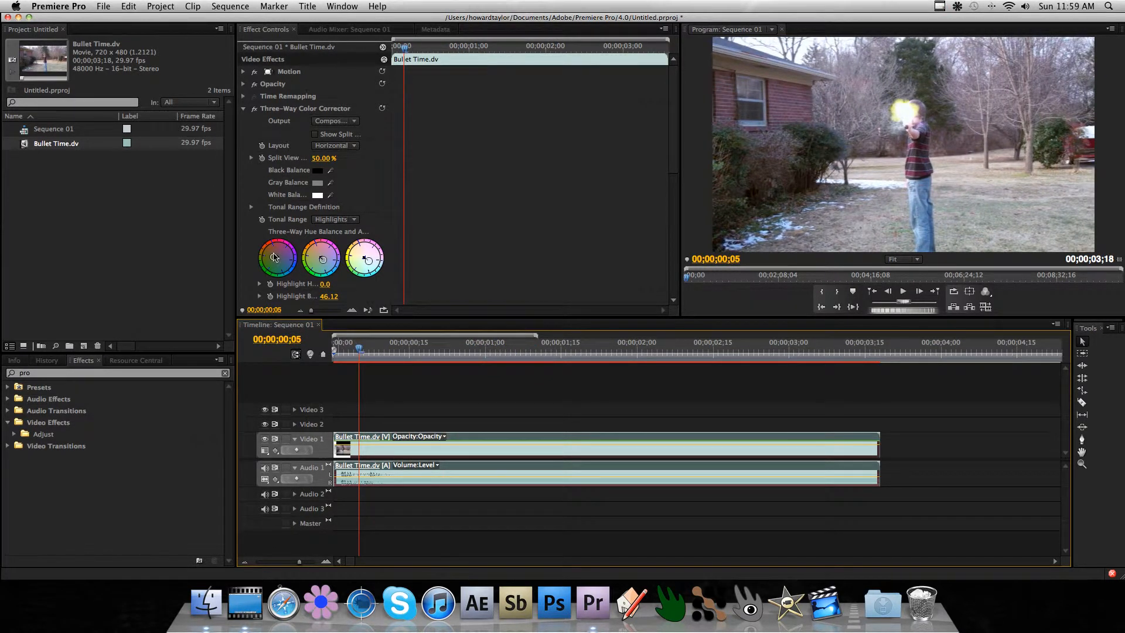
pyautogui.click(275, 259)
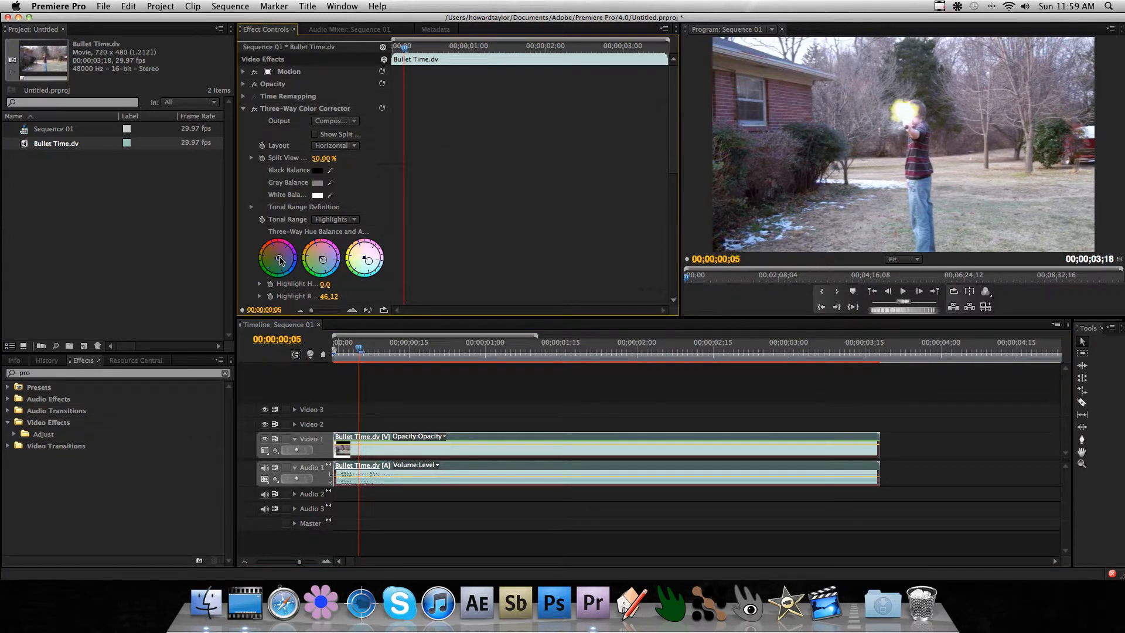
pyautogui.moveTo(283, 259); pyautogui.dragTo(275, 263)
# Step: Look through the remaining Three-Way Color Corrector settings, collapse them and expand the ProcAmp settings
pyautogui.scroll(-4, 269, 200)
pyautogui.scroll(4, 260, 164)
pyautogui.click(244, 109)
pyautogui.click(244, 121)
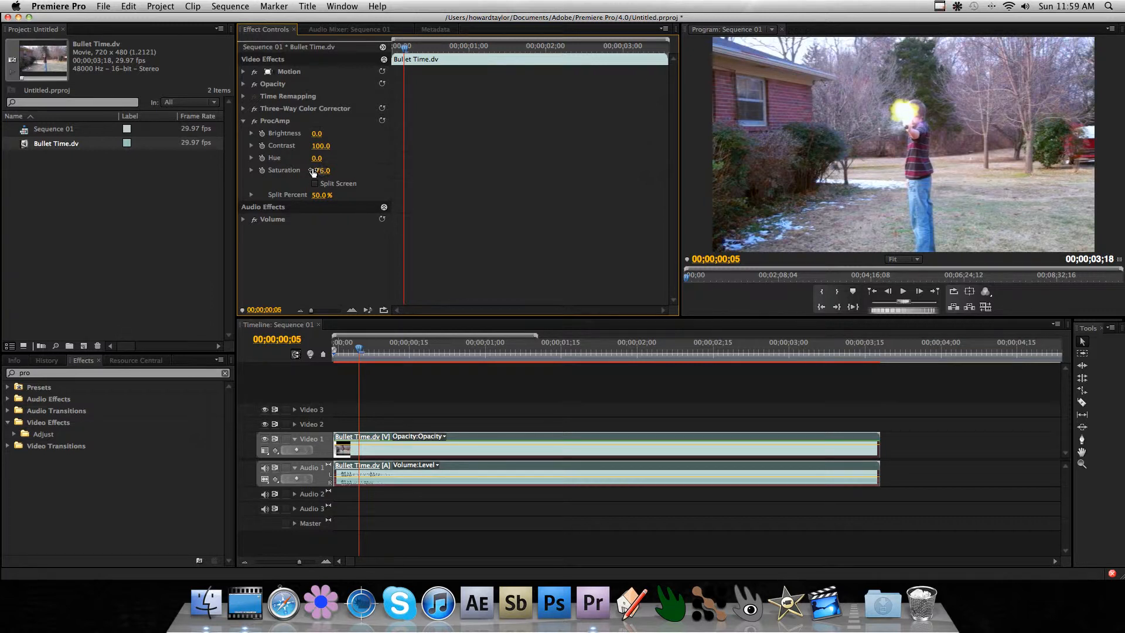
# Step: Play the clip with the ProcAmp saturation at 195, then return the playhead to 00;00;00;20
pyautogui.press('space')
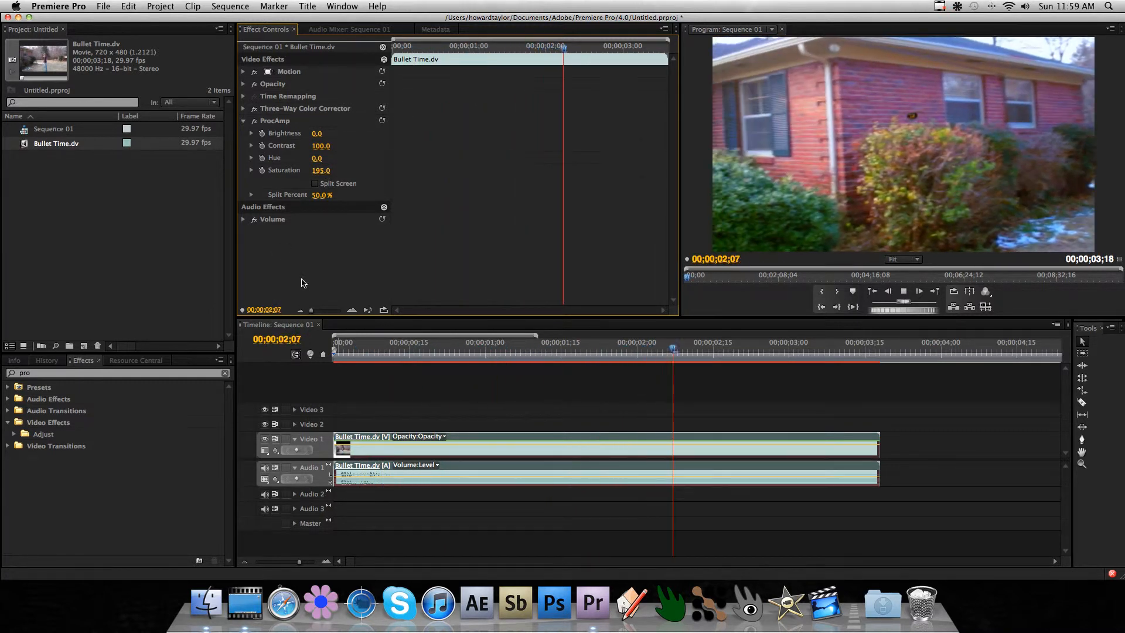
pyautogui.click(450, 350)
pyautogui.moveTo(450, 351); pyautogui.dragTo(434, 350)
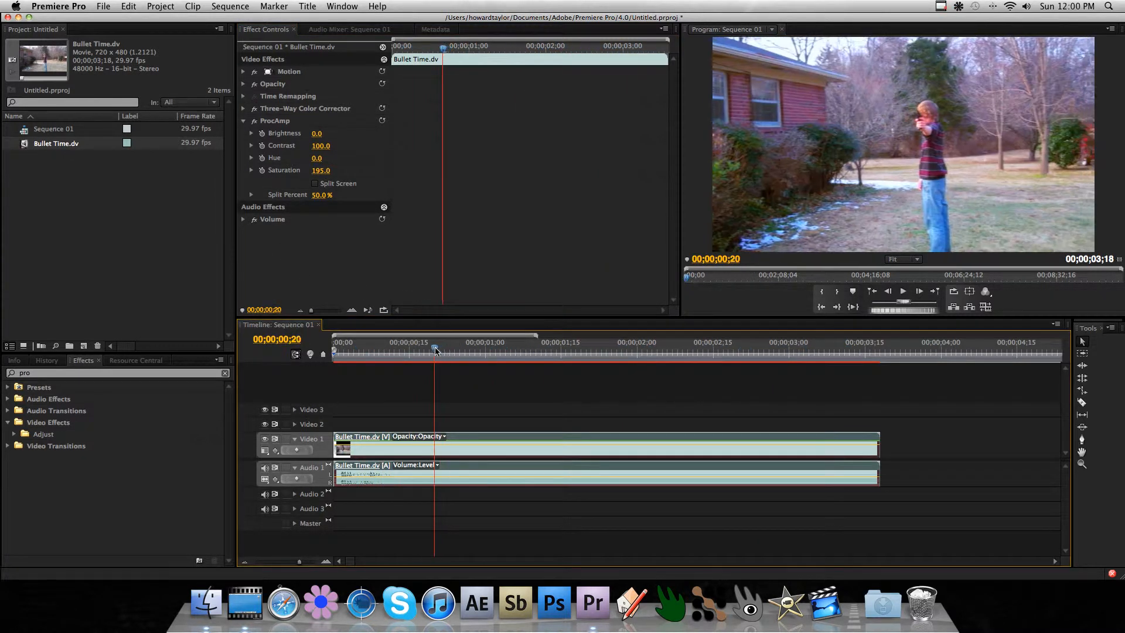
# Step: Set the ProcAmp saturation to 129, play back the clip and park the playhead at 00;00;01;02
pyautogui.moveTo(323, 171); pyautogui.dragTo(317, 170)
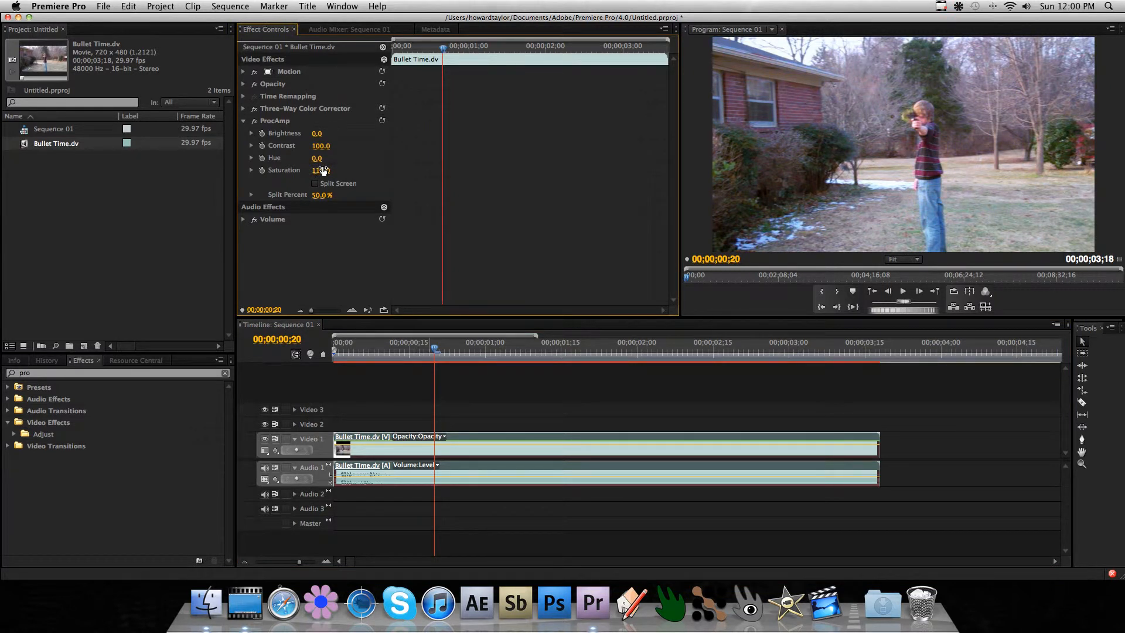
pyautogui.press('space')
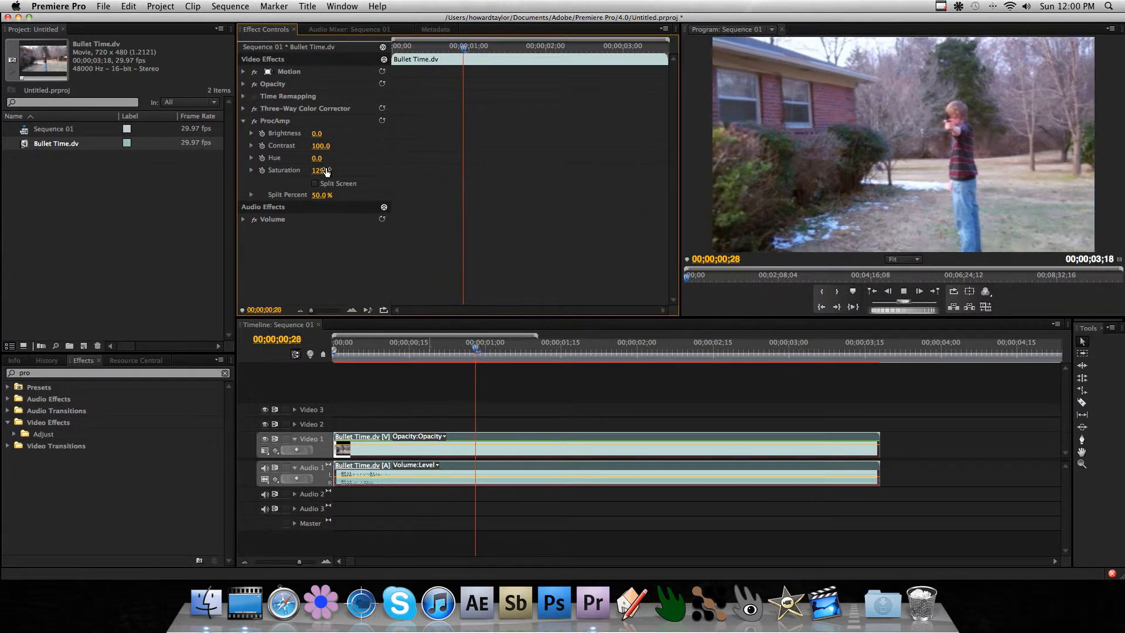
pyautogui.press('space')
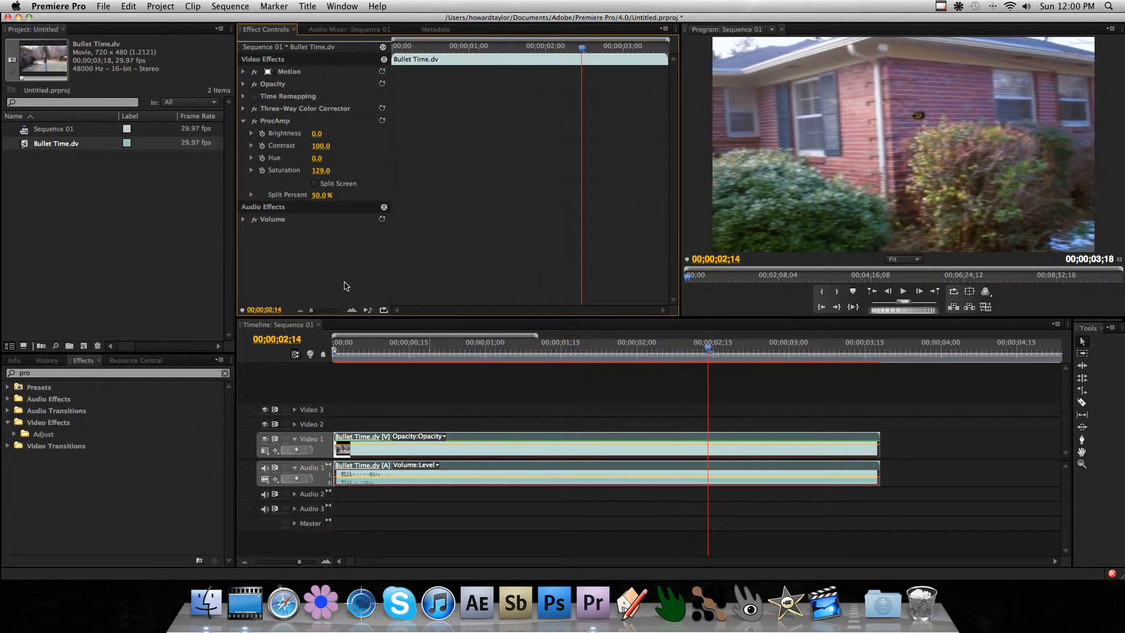
pyautogui.moveTo(359, 347); pyautogui.dragTo(293, 349)
pyautogui.press('space')
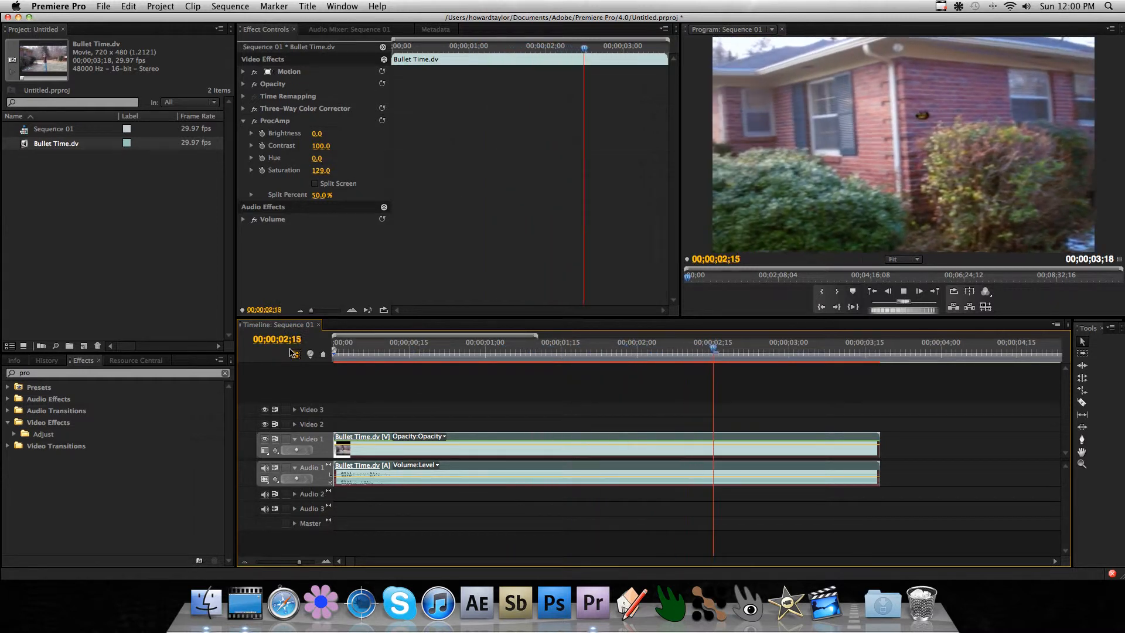
pyautogui.press('space')
pyautogui.moveTo(481, 350); pyautogui.dragTo(496, 351)
# Step: Set the ProcAmp saturation to 0 to make the clip black and white, and play it back twice
pyautogui.click(327, 170)
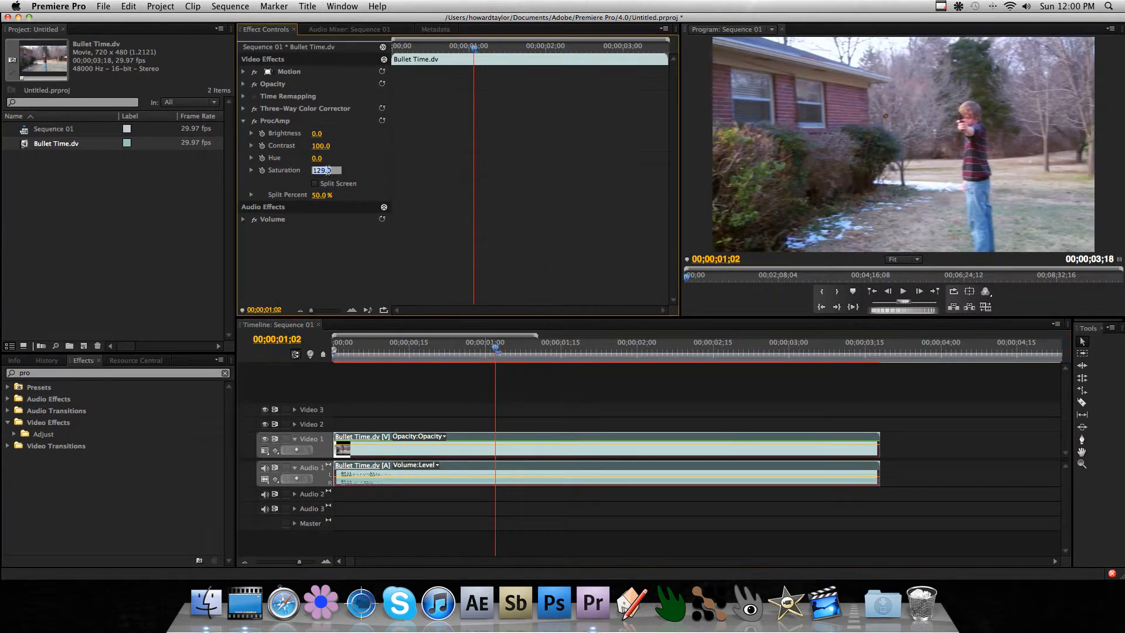
pyautogui.write('0')
pyautogui.press('Return')
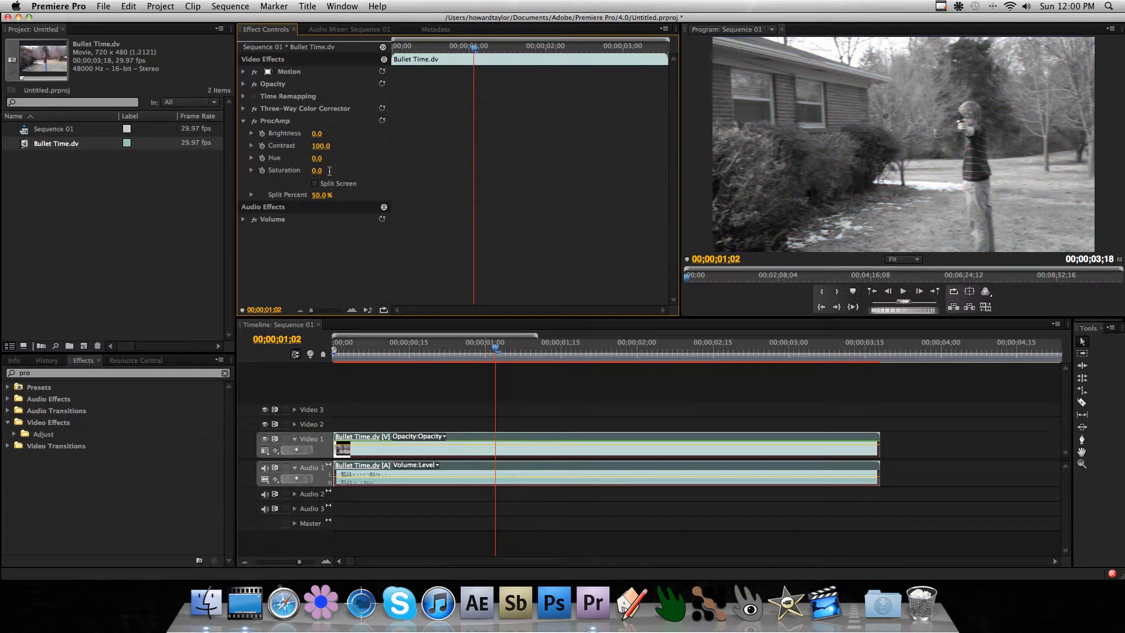
pyautogui.press('space')
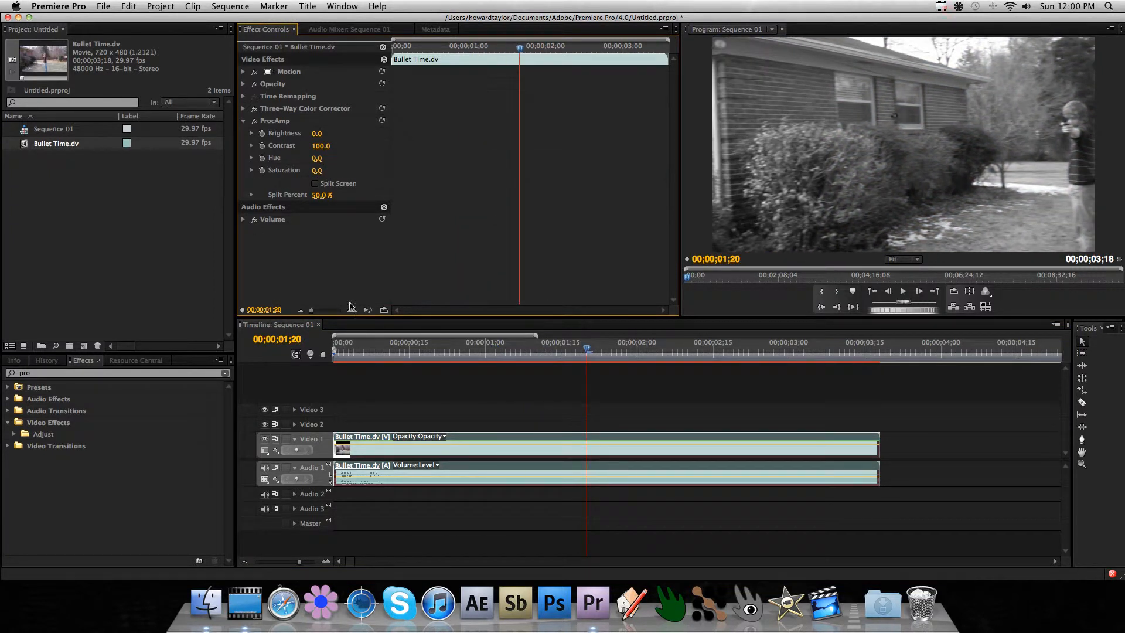
pyautogui.click(360, 354)
pyautogui.press('space')
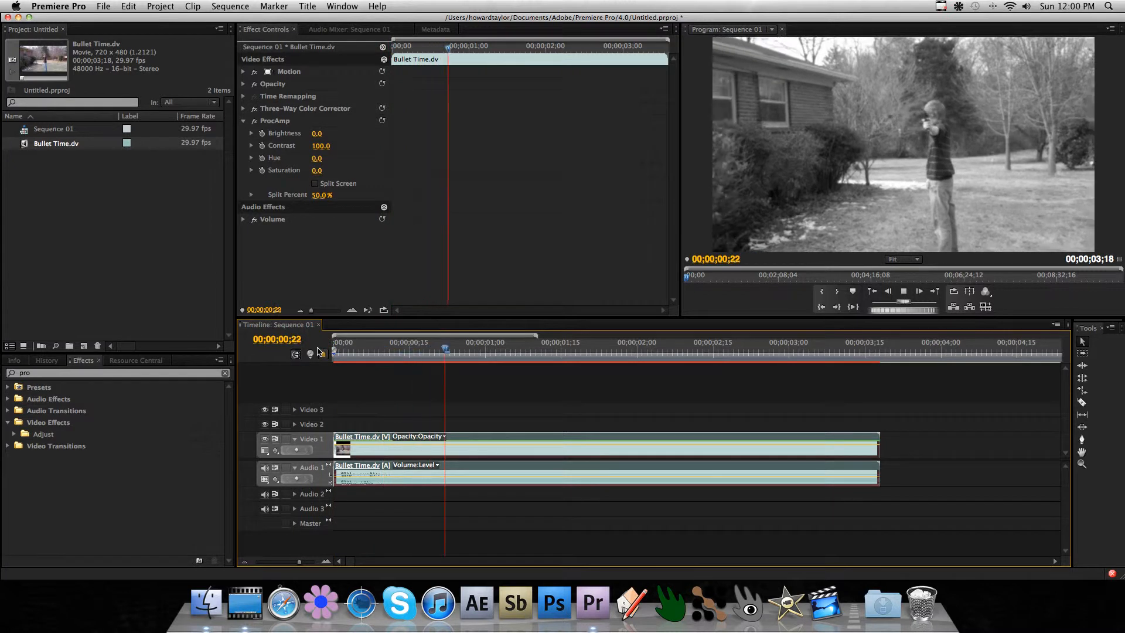
pyautogui.press('space')
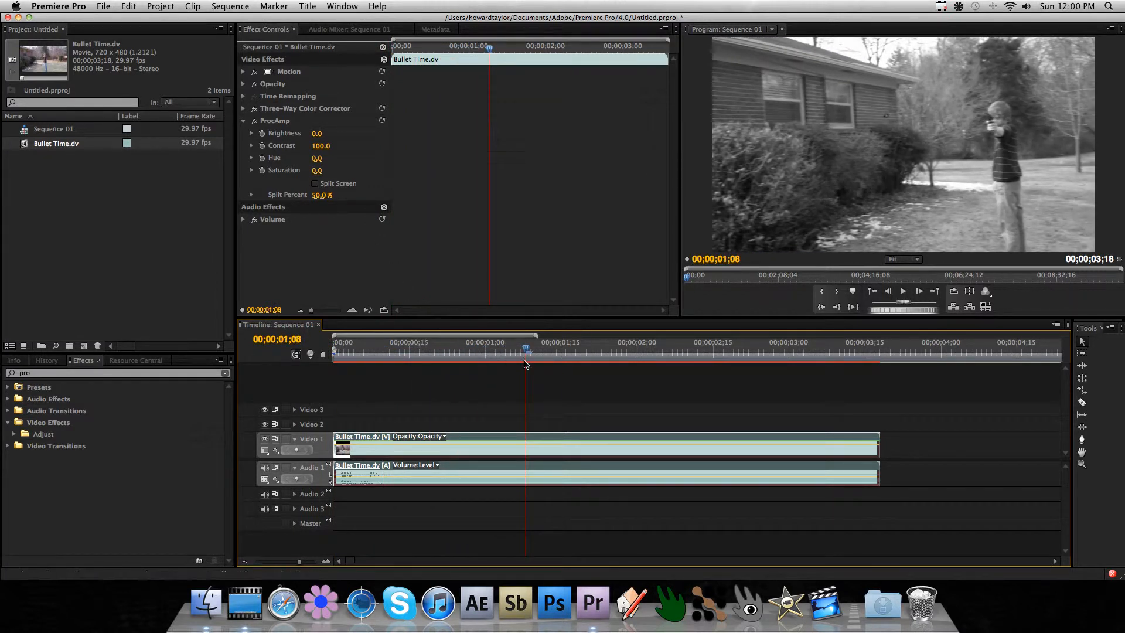
# Step: Set the ProcAmp saturation to 60 and replay the clip, including once from its start
pyautogui.click(317, 171)
pyautogui.moveTo(318, 173); pyautogui.dragTo(319, 173)
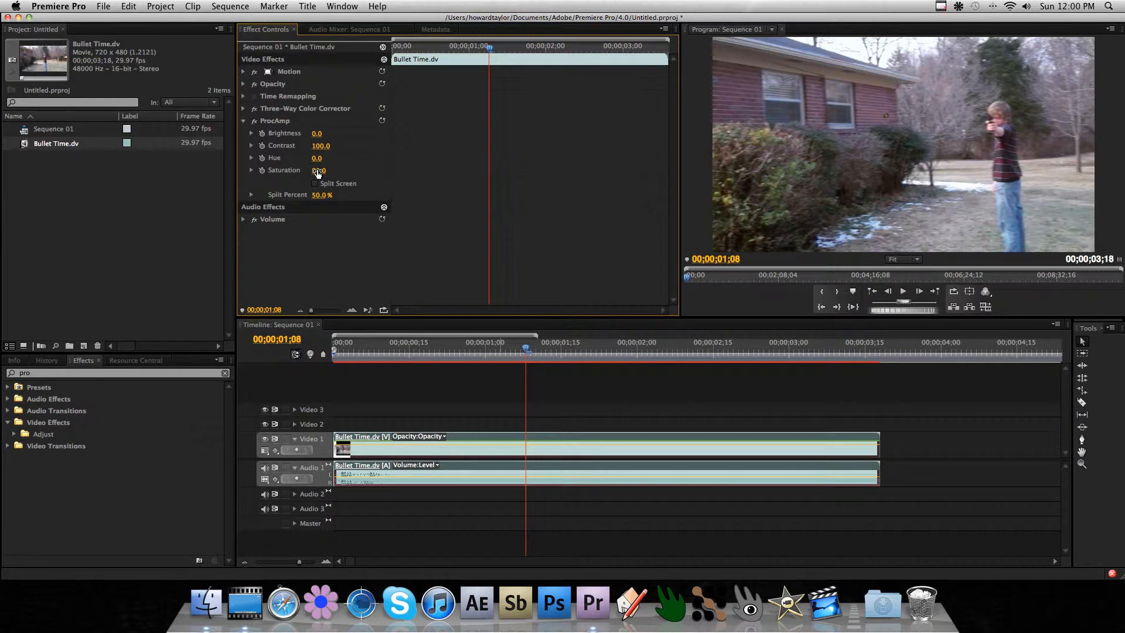
pyautogui.moveTo(317, 173); pyautogui.dragTo(321, 172)
pyautogui.press('space')
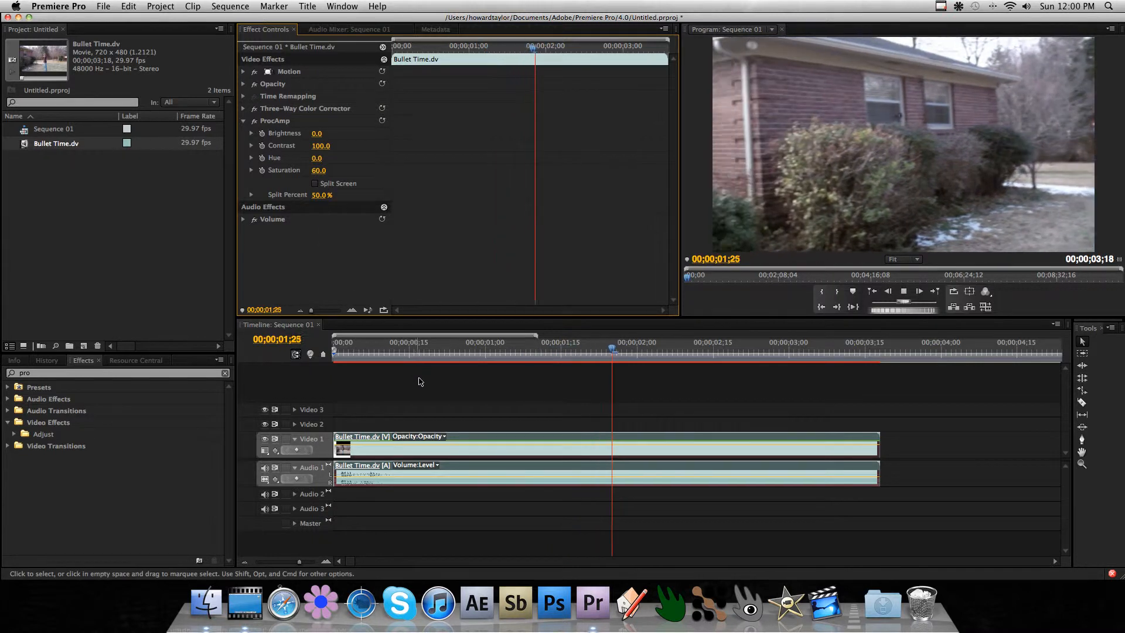
pyautogui.press('space')
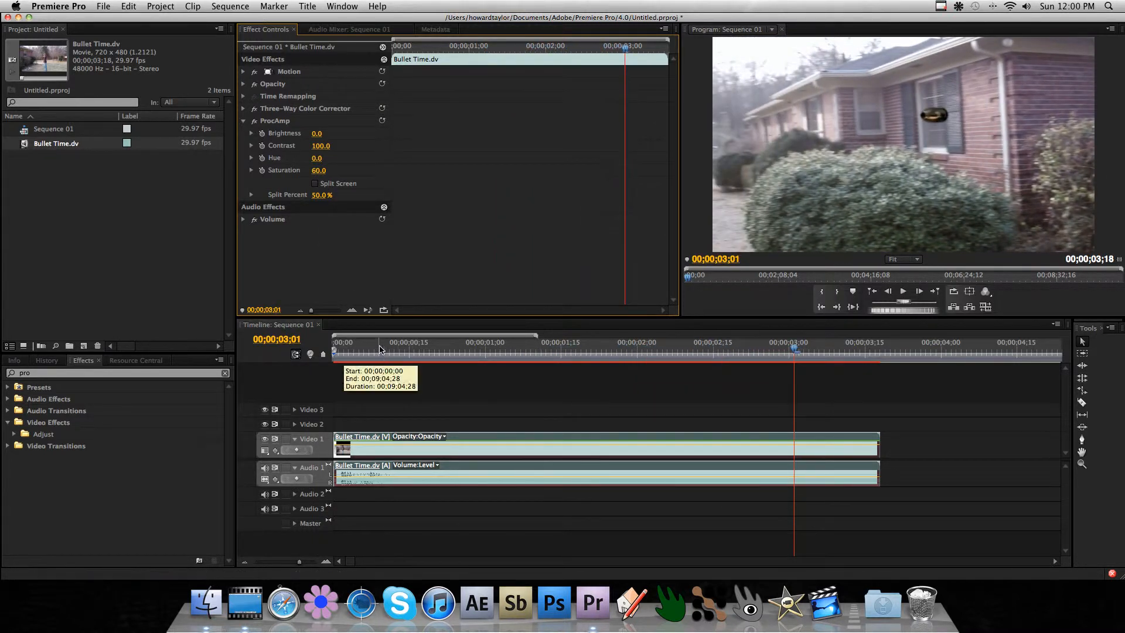
pyautogui.moveTo(375, 351); pyautogui.dragTo(314, 343)
pyautogui.press('space')
pyautogui.press('space')
# Step: Set the ProcAmp saturation to 73 and replay the clip from the beginning to judge the muted colours
pyautogui.click(320, 175)
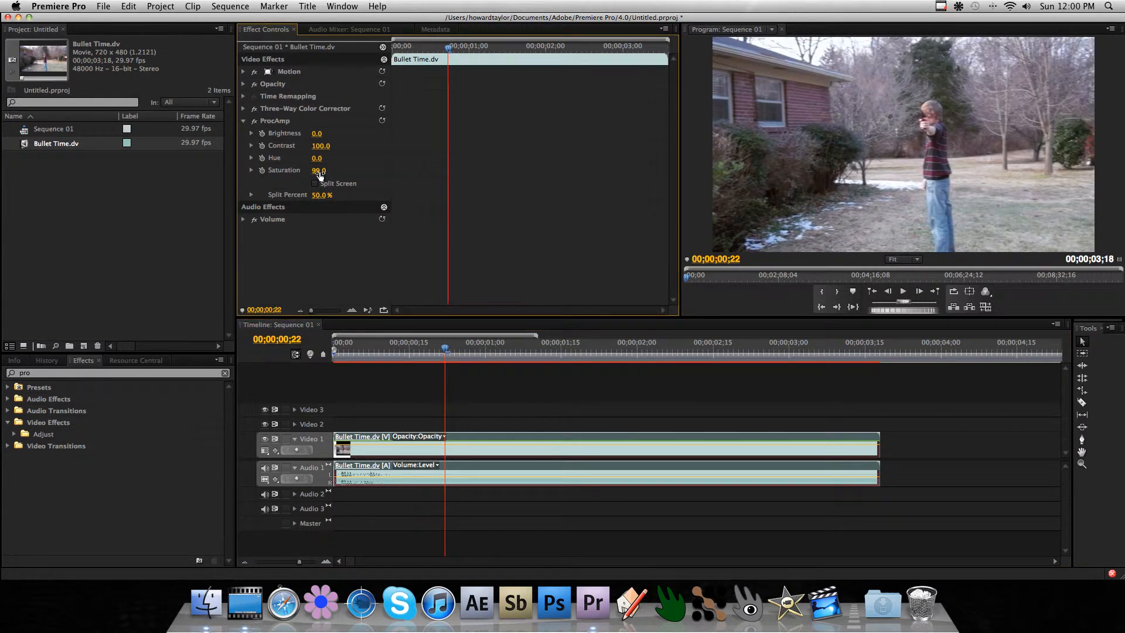
pyautogui.moveTo(320, 175); pyautogui.dragTo(320, 175)
pyautogui.moveTo(320, 175); pyautogui.dragTo(318, 175)
pyautogui.press('space')
pyautogui.press('space')
pyautogui.moveTo(352, 352); pyautogui.dragTo(311, 350)
pyautogui.press('space')
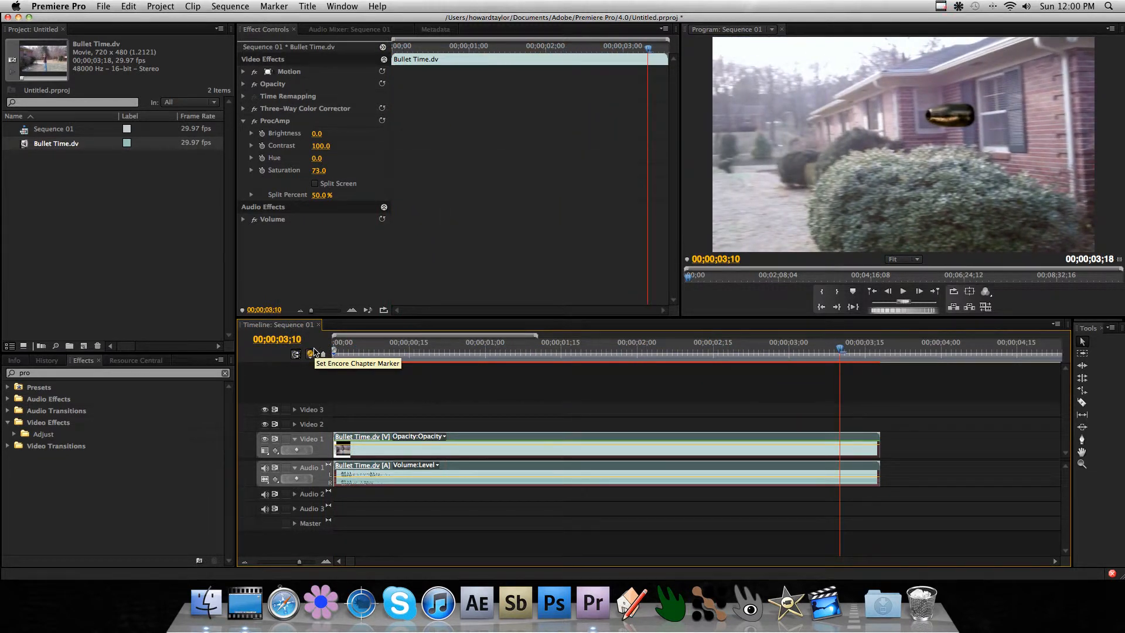
pyautogui.press('Home')
pyautogui.press('space')
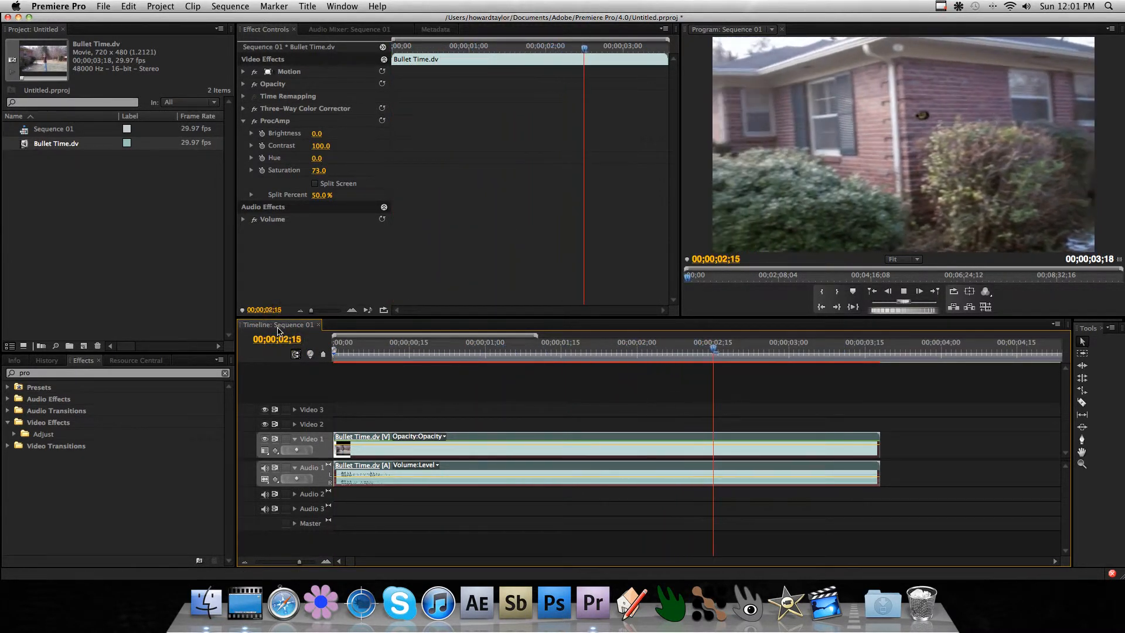
pyautogui.press('space')
# Step: Set the ProcAmp saturation to 110 and place the playhead at 00;00;00;08
pyautogui.click(319, 170)
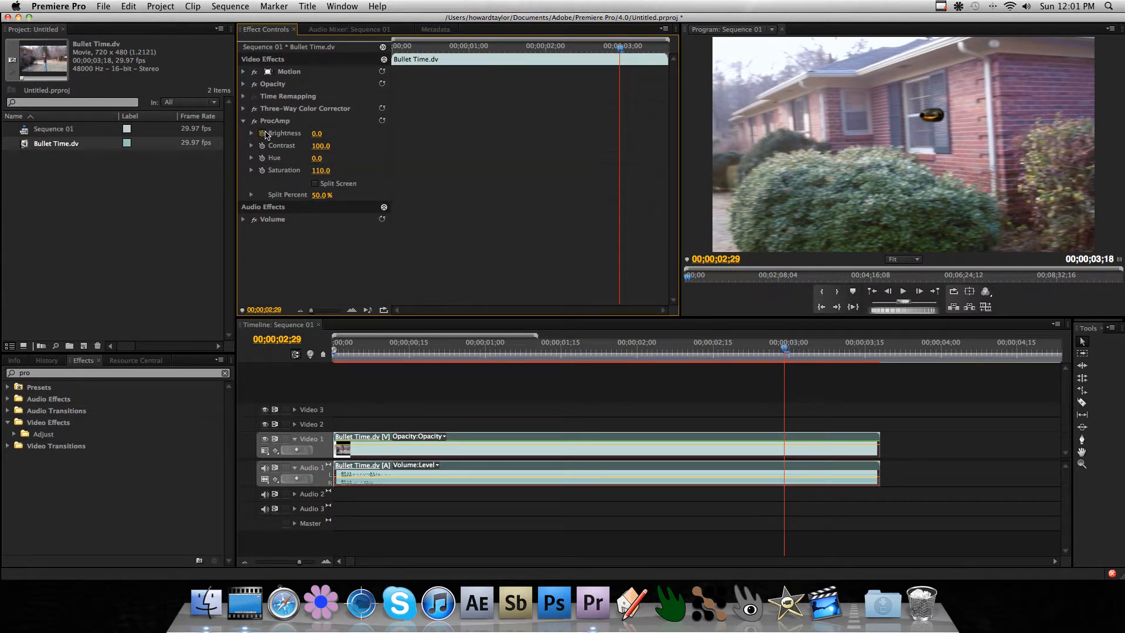
pyautogui.moveTo(499, 349); pyautogui.dragTo(377, 351)
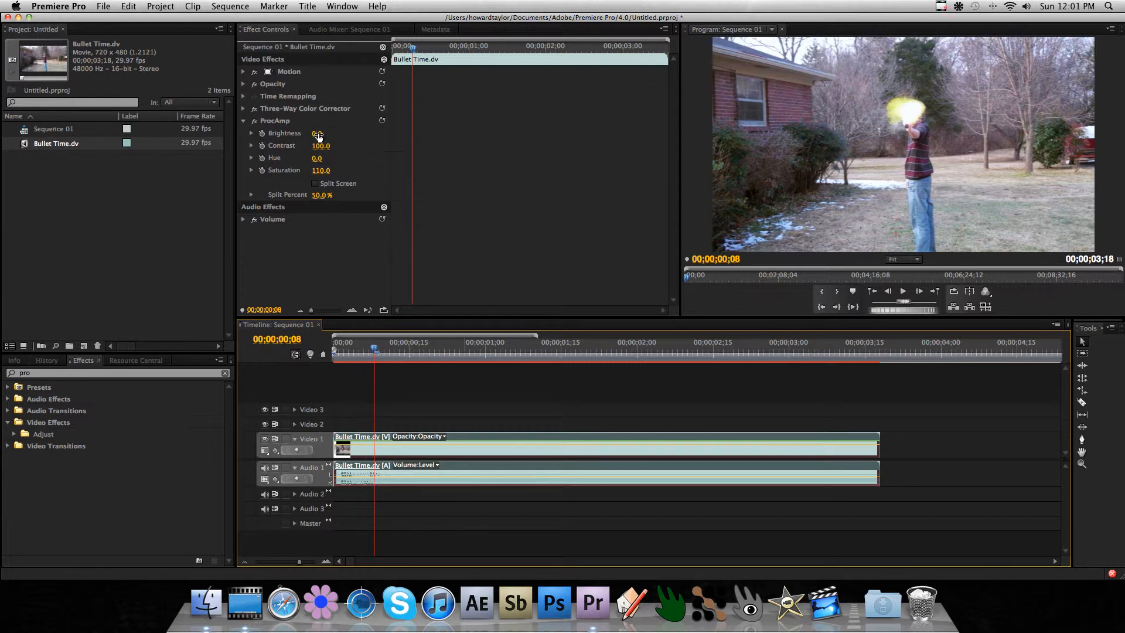
# Step: Set the ProcAmp brightness to -20 and contrast to 151, and play the clip from the start
pyautogui.moveTo(318, 136)
pyautogui.mouseDown()
pyautogui.moveTo(306, 137)
pyautogui.moveTo(323, 149)
pyautogui.mouseUp()
pyautogui.moveTo(372, 347); pyautogui.dragTo(324, 348)
pyautogui.press('space')
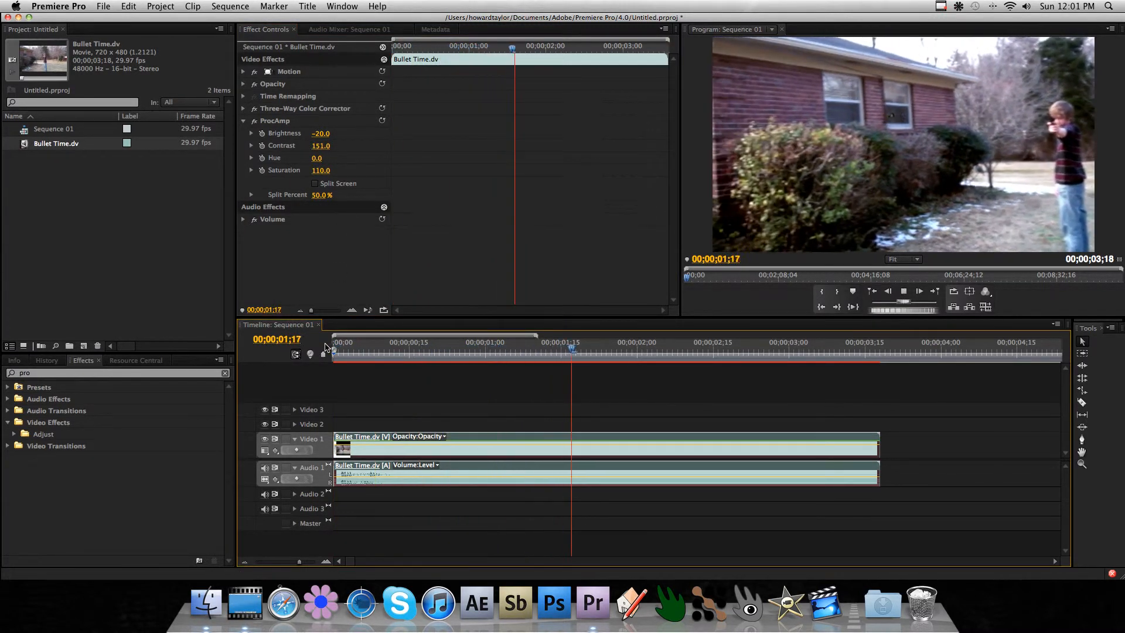
pyautogui.press('space')
# Step: Set the ProcAmp contrast to 125 and brightness to -15, and replay the clip
pyautogui.click(323, 148)
pyautogui.moveTo(323, 149); pyautogui.dragTo(311, 149)
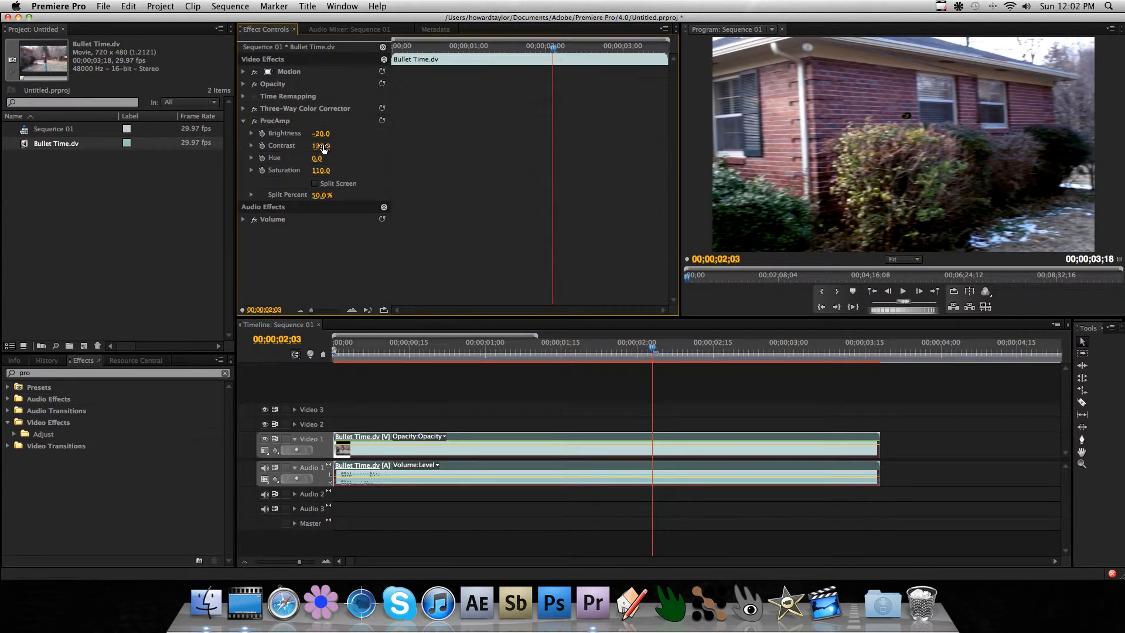
pyautogui.moveTo(320, 136); pyautogui.dragTo(325, 136)
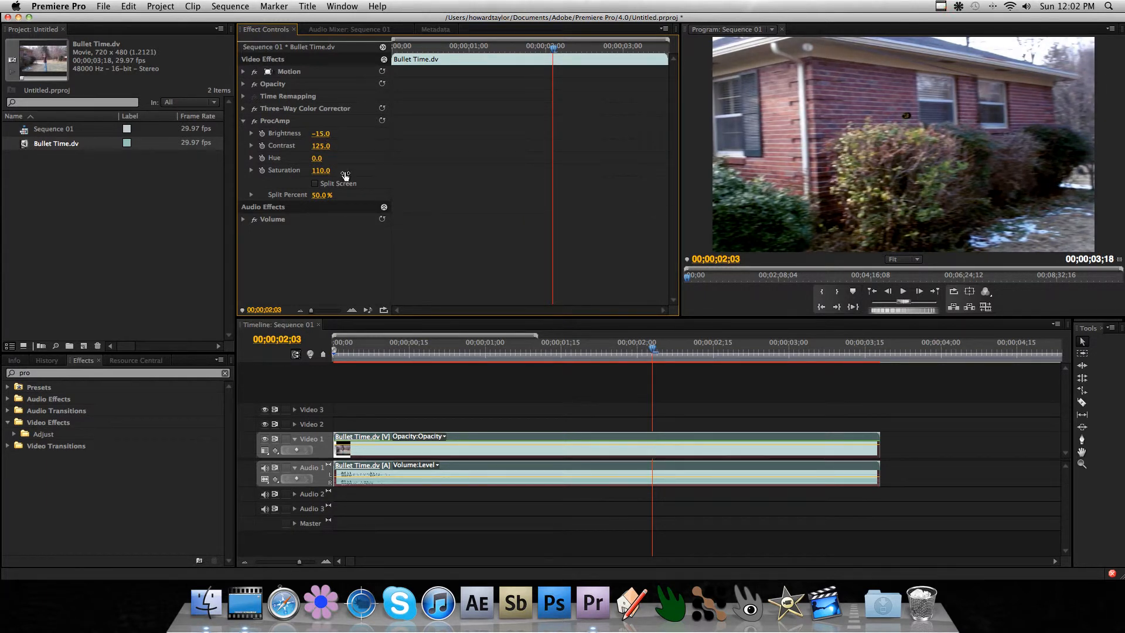
pyautogui.click(395, 352)
pyautogui.press('space')
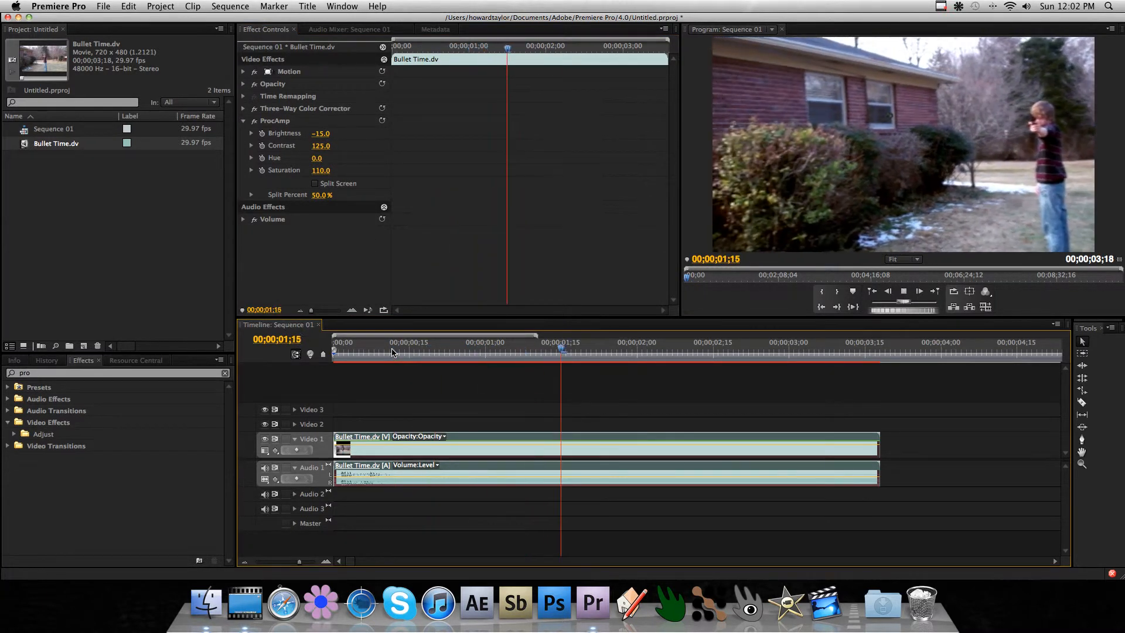
pyautogui.press('space')
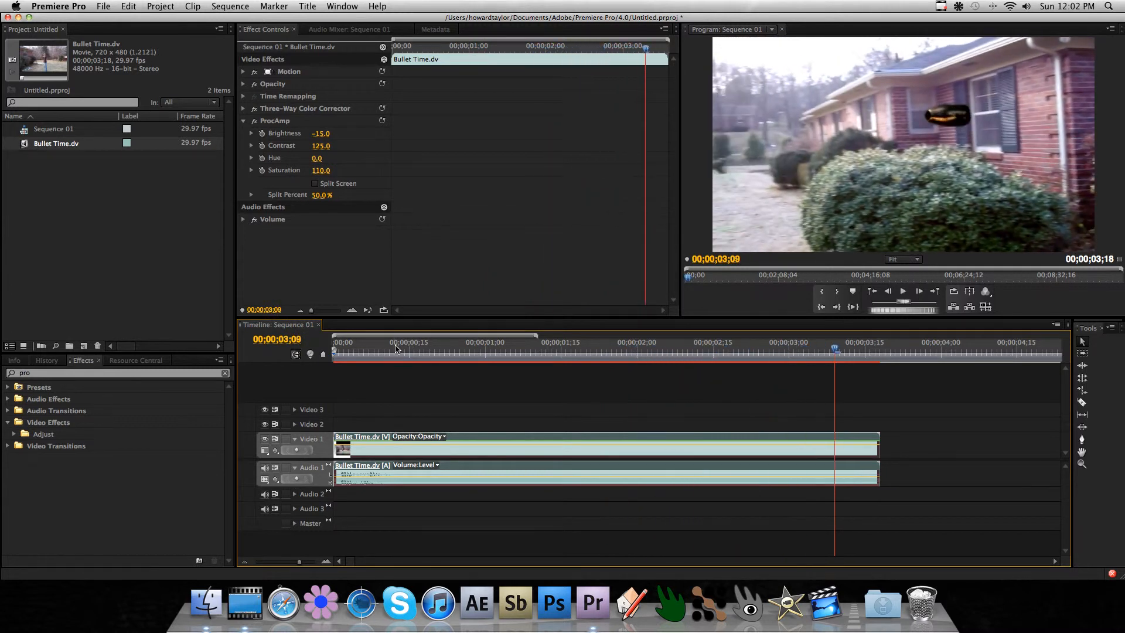
pyautogui.press('Home')
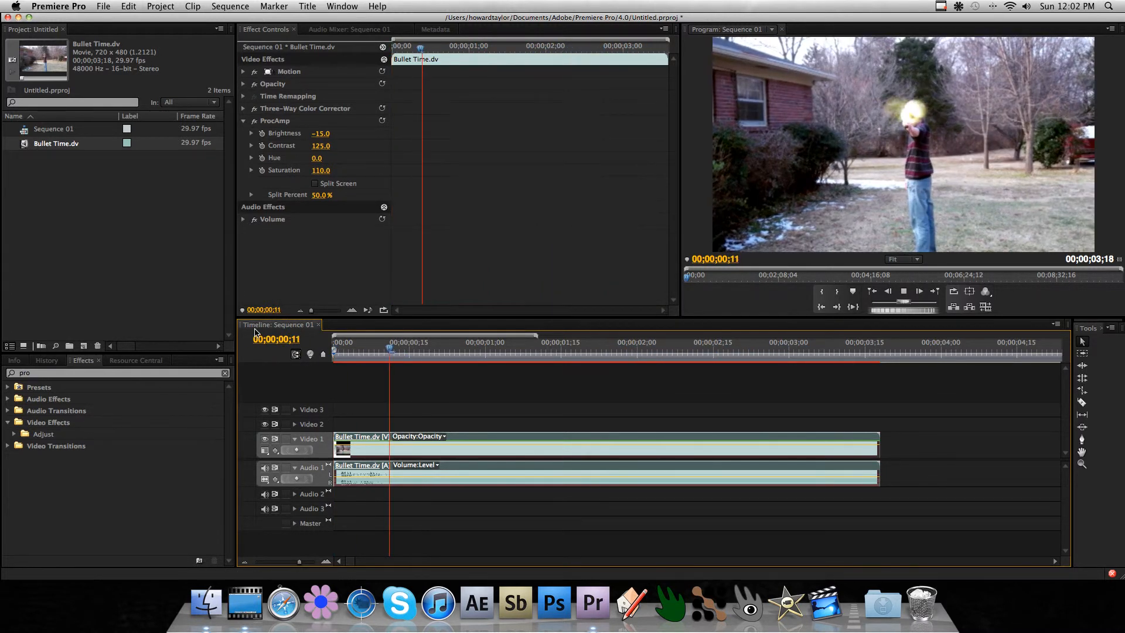
pyautogui.press('space')
# Step: Set the ProcAmp brightness to -11, play back the clip and return the playhead to 00;00;00;00
pyautogui.moveTo(320, 136); pyautogui.dragTo(321, 159)
pyautogui.press('space')
pyautogui.scroll(-5, 553, 356)
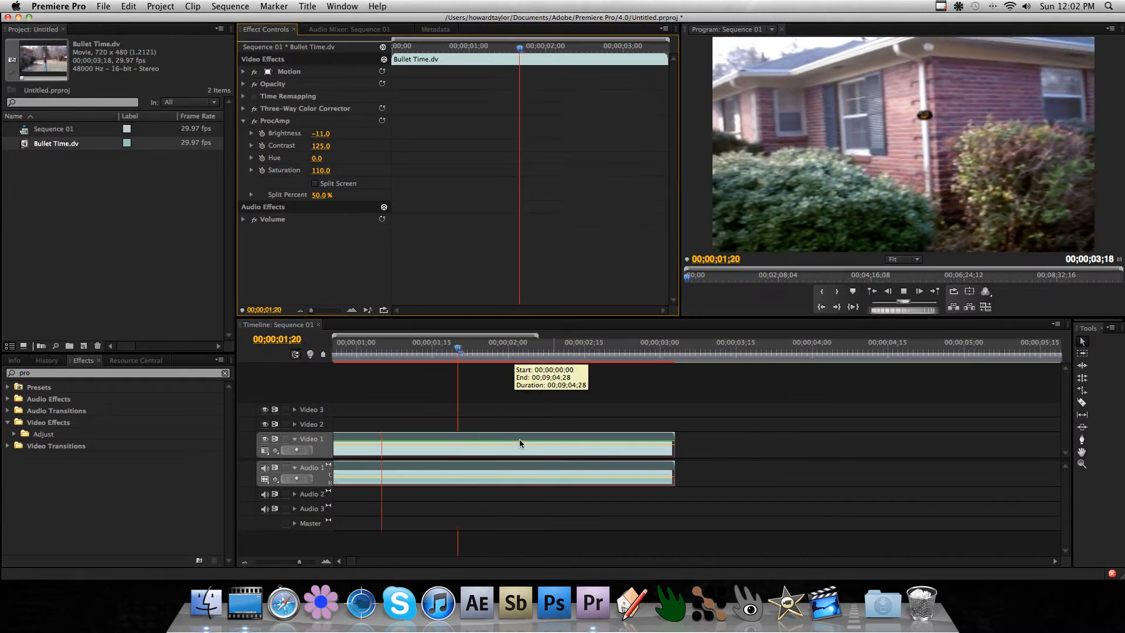
pyautogui.press('space')
pyautogui.moveTo(372, 345); pyautogui.dragTo(171, 347)
pyautogui.press('space')
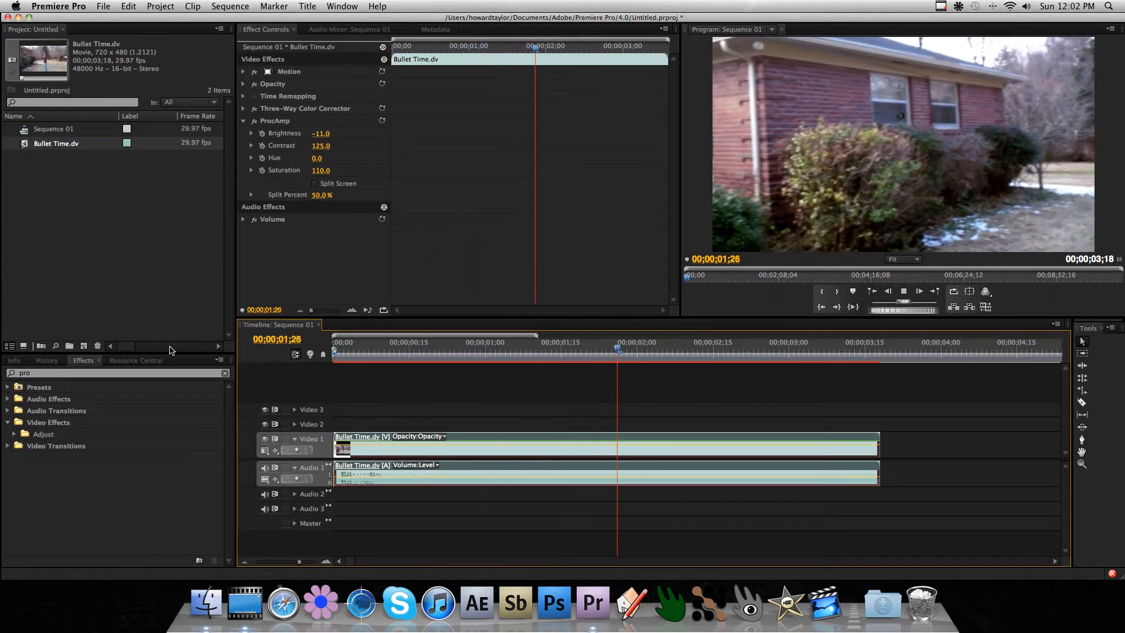
pyautogui.press('space')
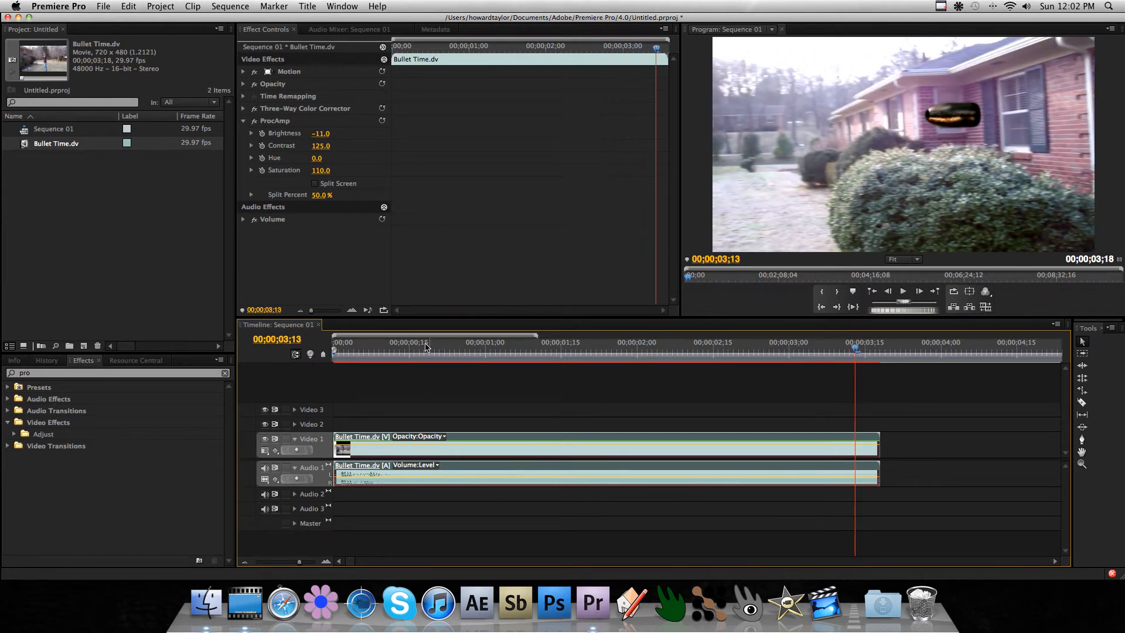
pyautogui.moveTo(427, 345); pyautogui.dragTo(252, 345)
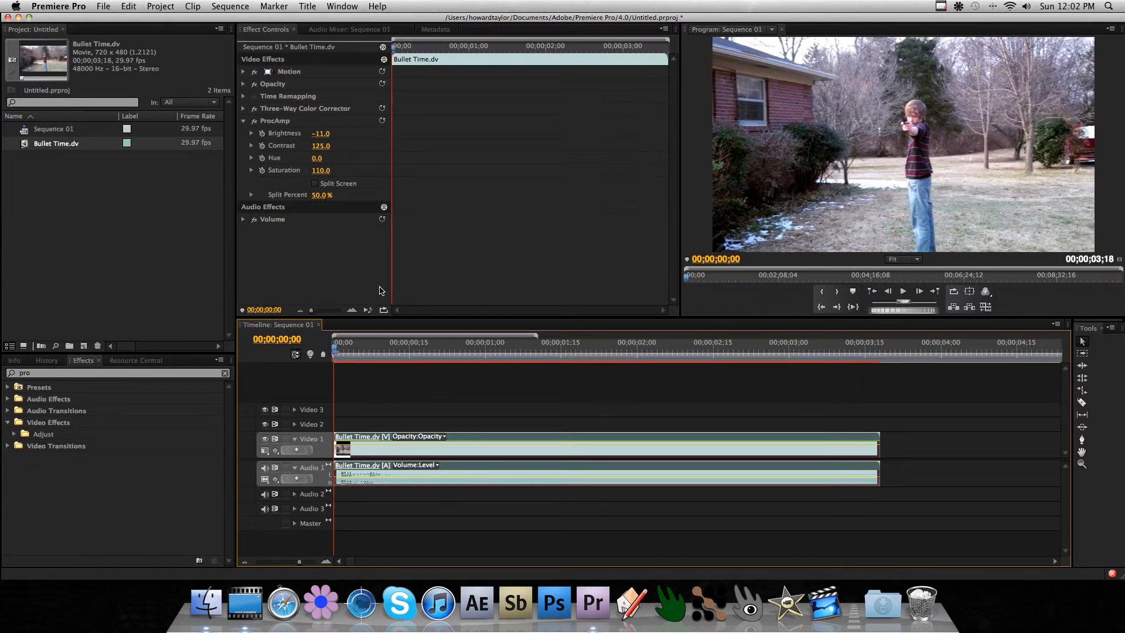